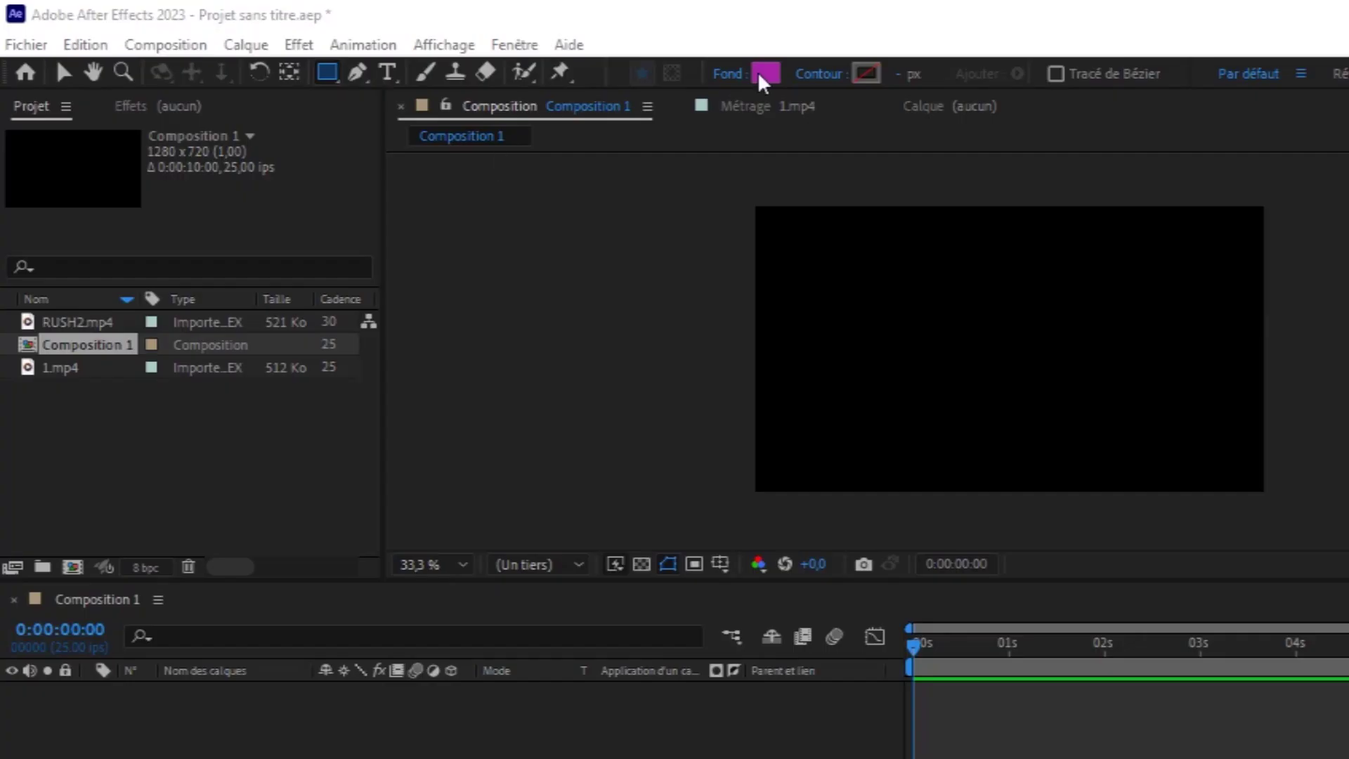
Step: Set the new-shape fill colour to gold F5B600 and start a rectangle in the composition
left_click(767, 76)
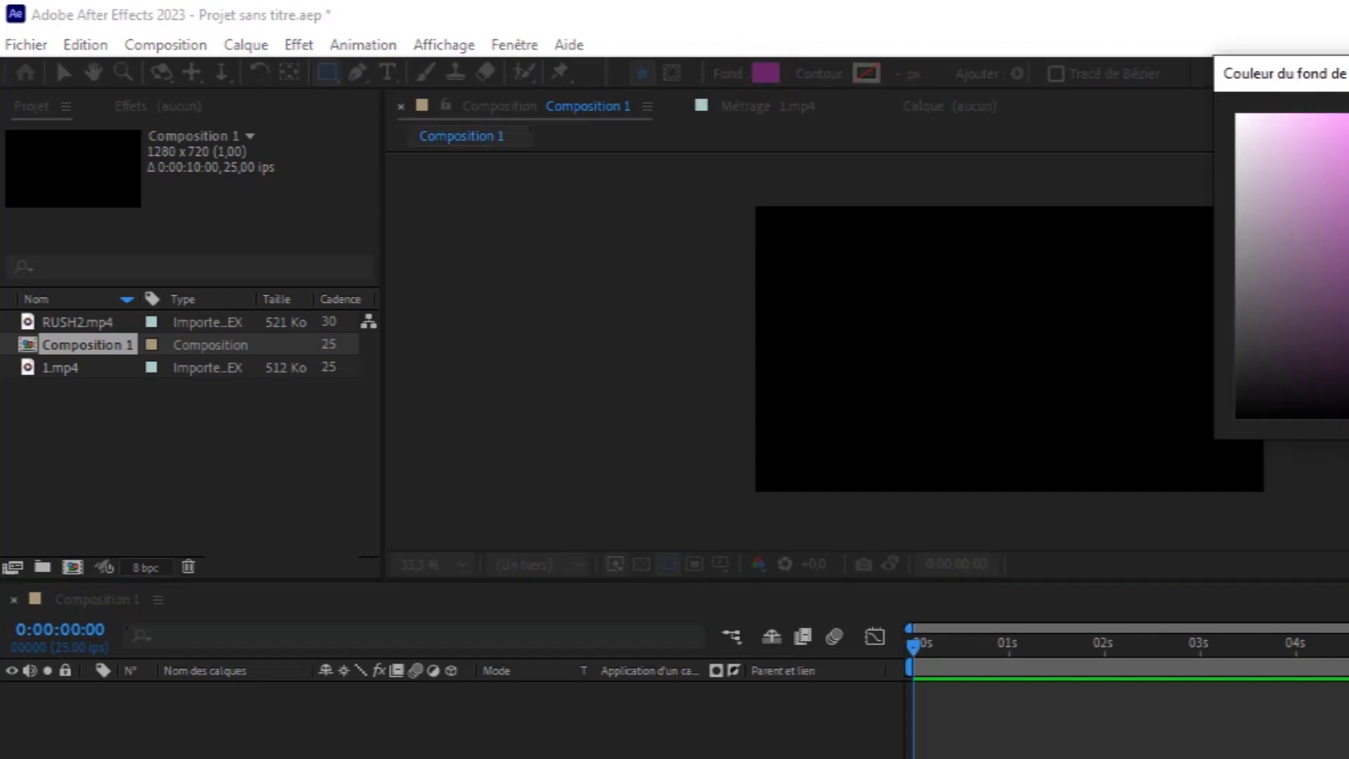
type("F5B60")
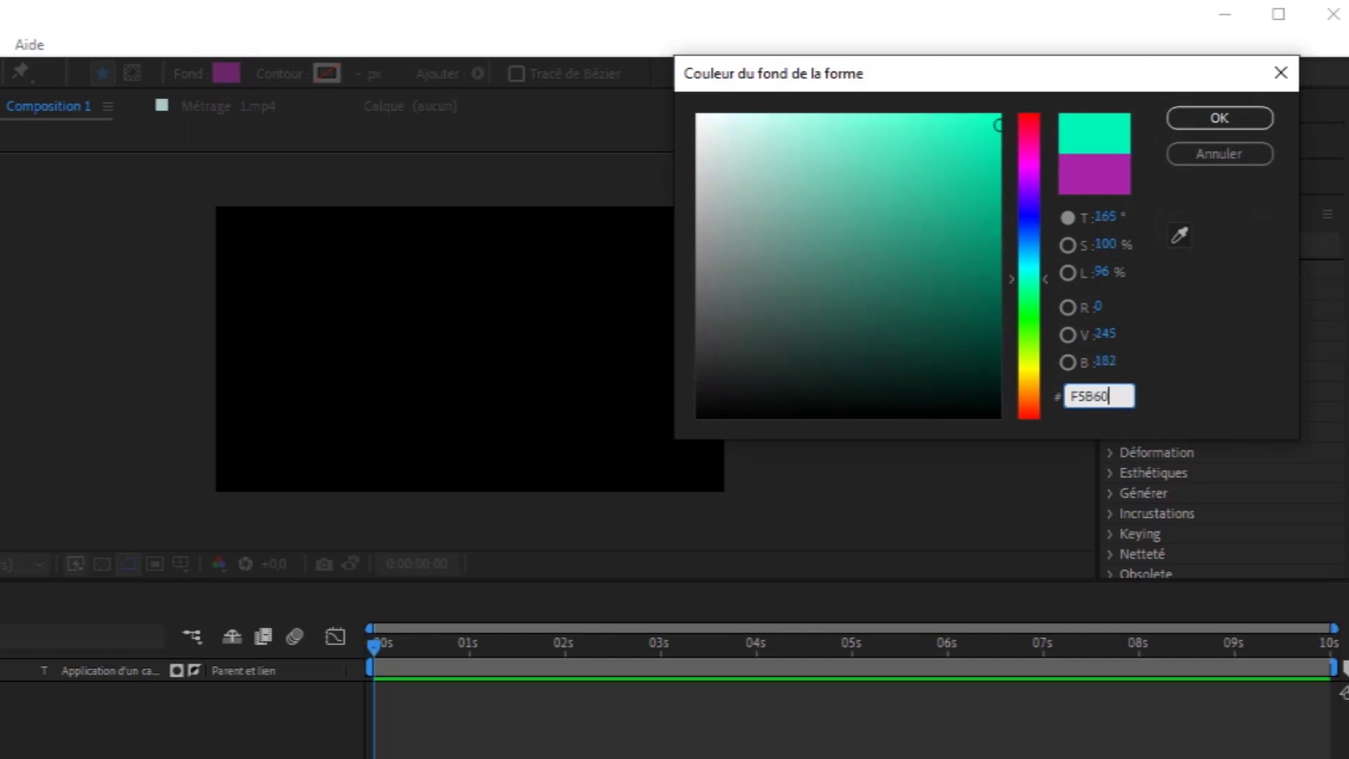
type("0")
key("Escape")
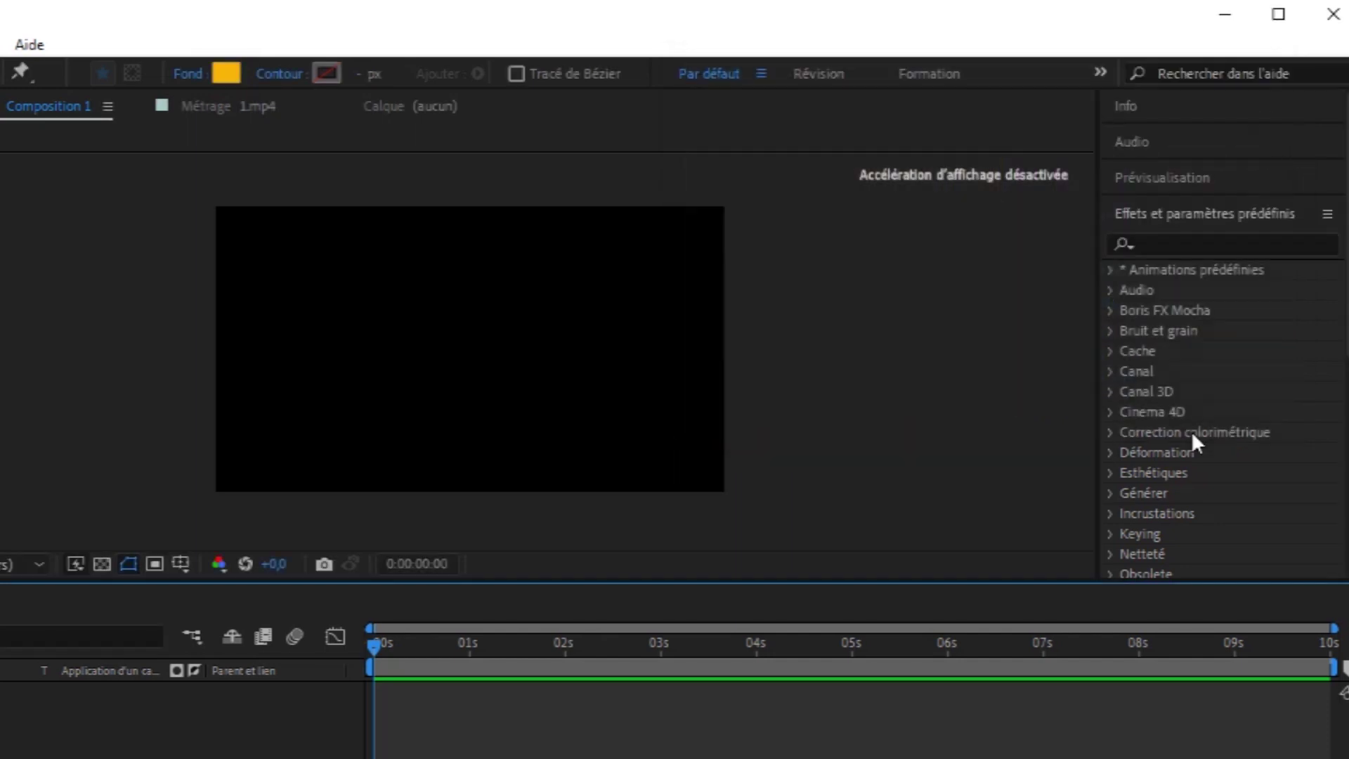
left_click(201, 203)
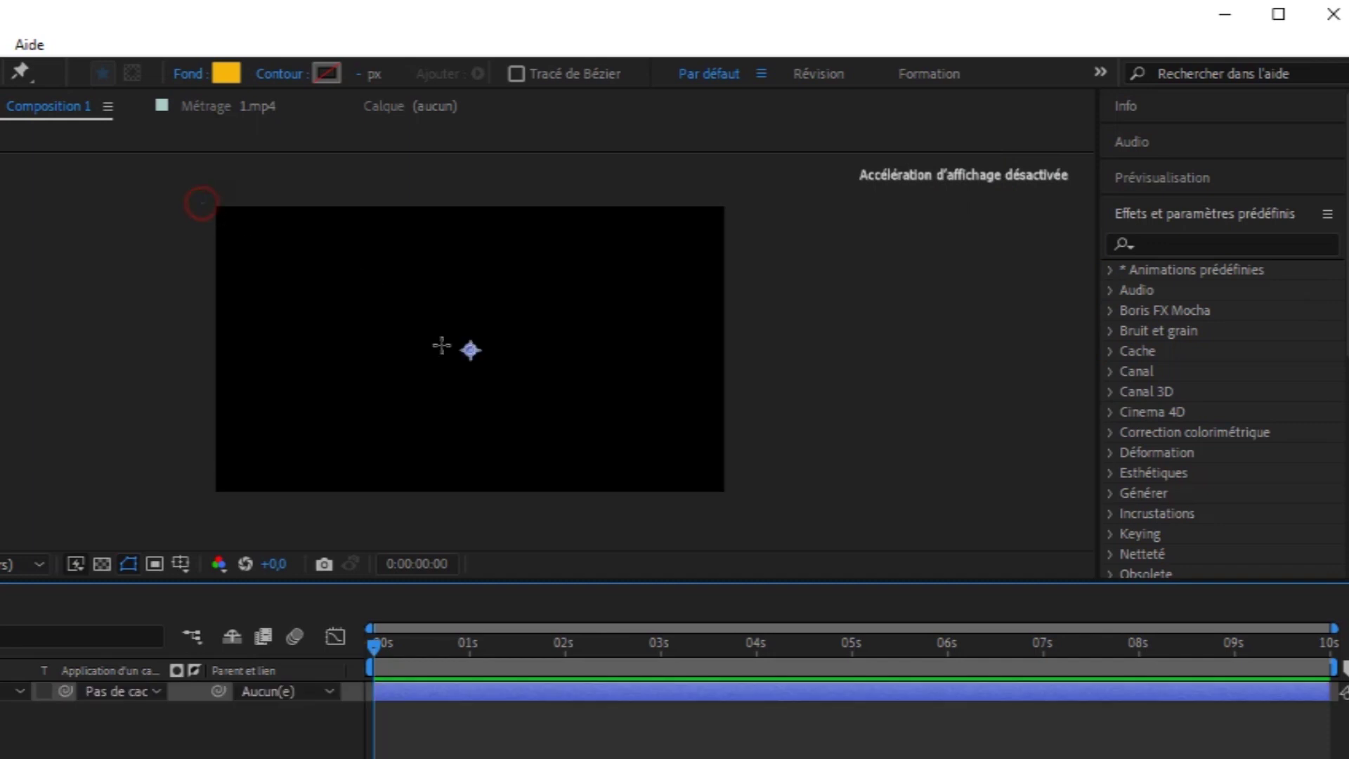
Step: Draw a gold rectangle over the whole frame and duplicate its layer
left_click_drag(202, 203, 749, 508)
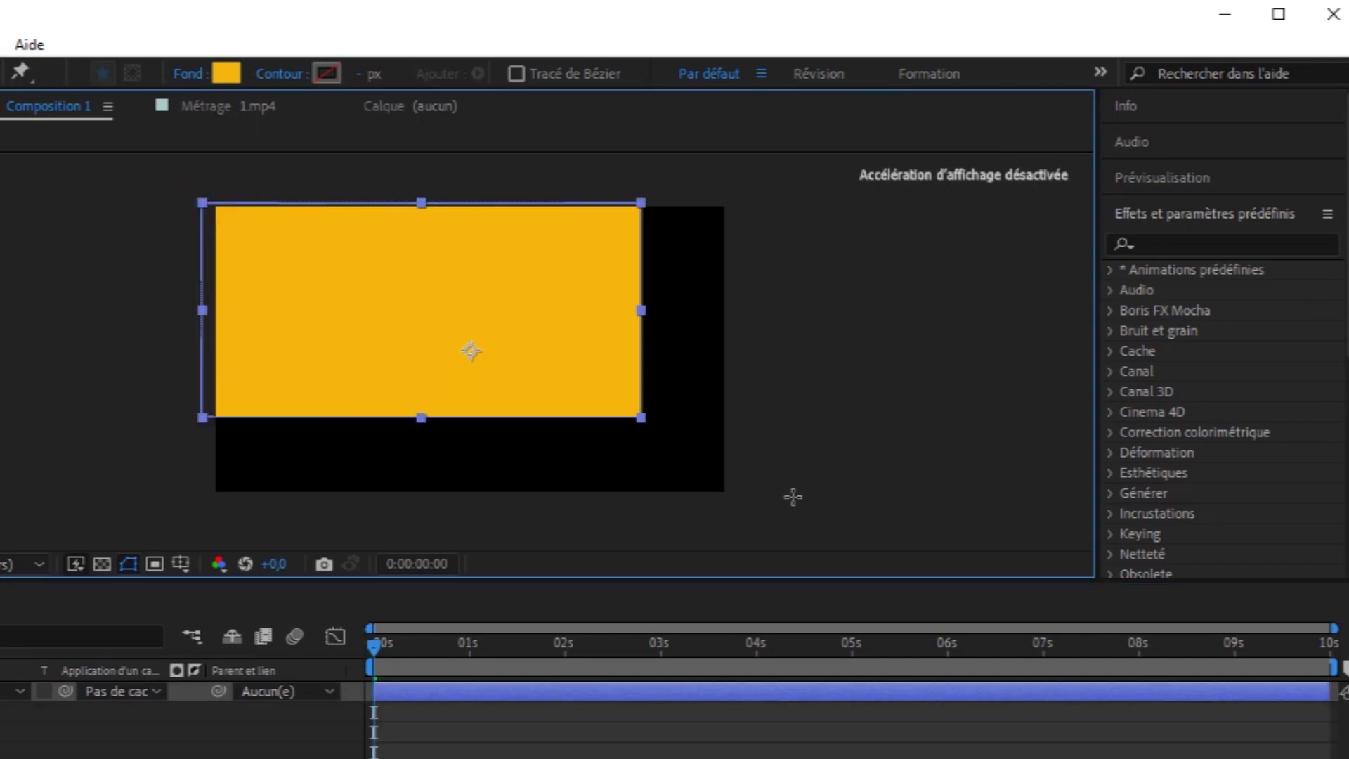
left_click(374, 732)
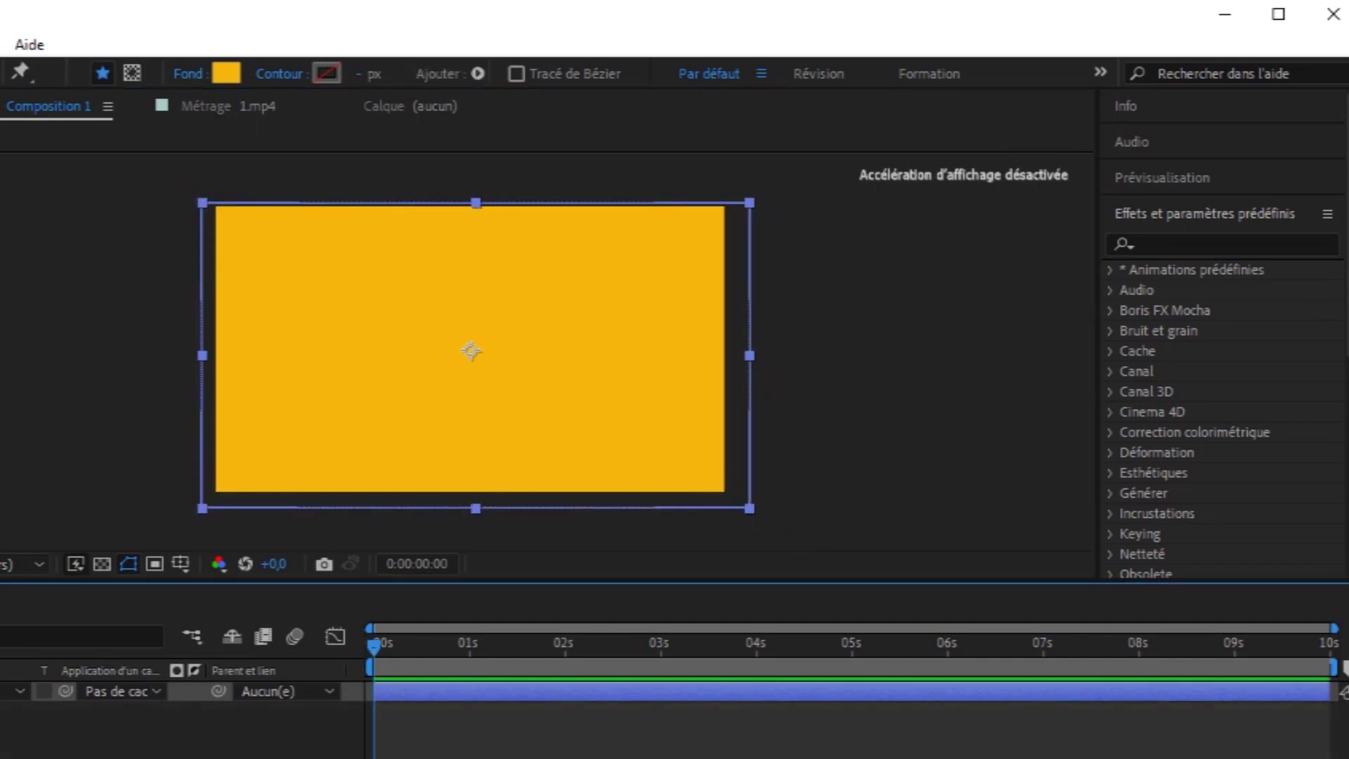
key("ctrl+d")
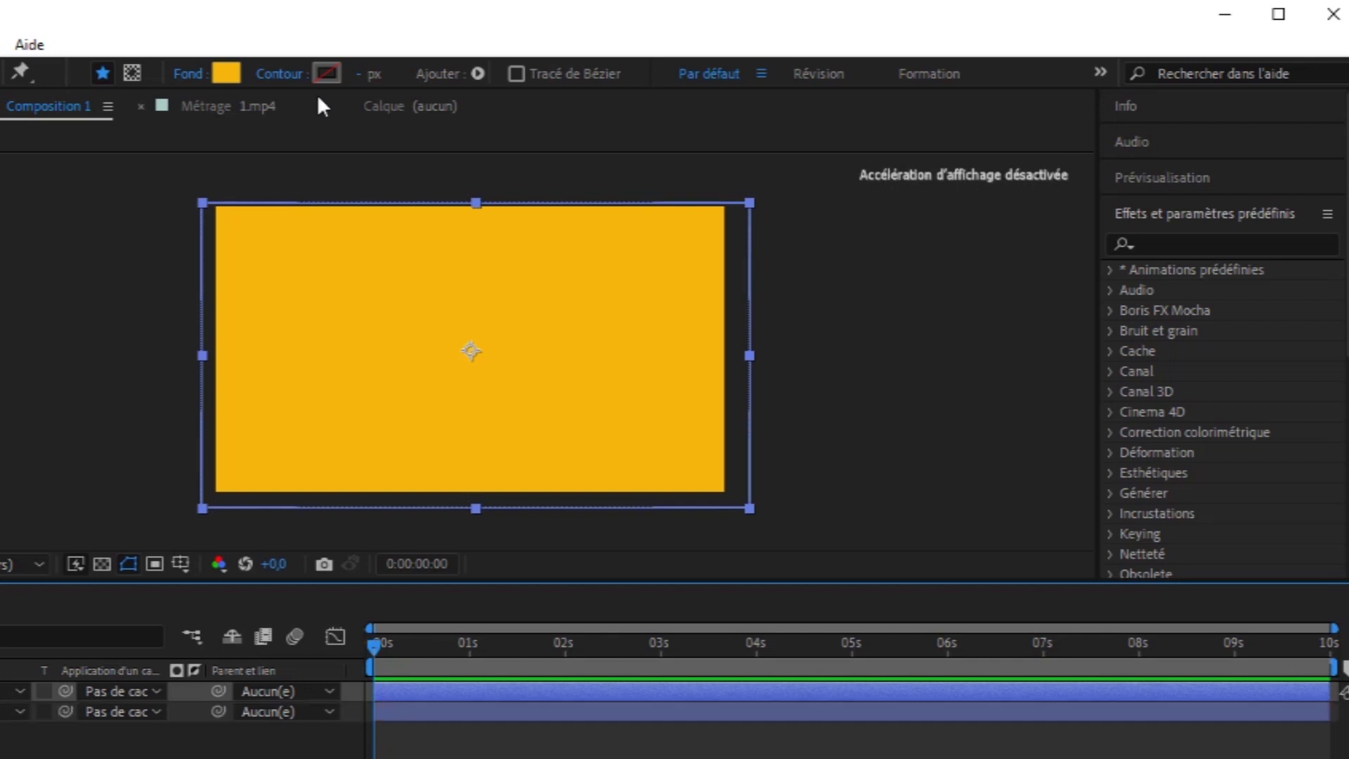
Step: Recolour the duplicated rectangle's fill to beige (EAE4D6)
left_click(227, 73)
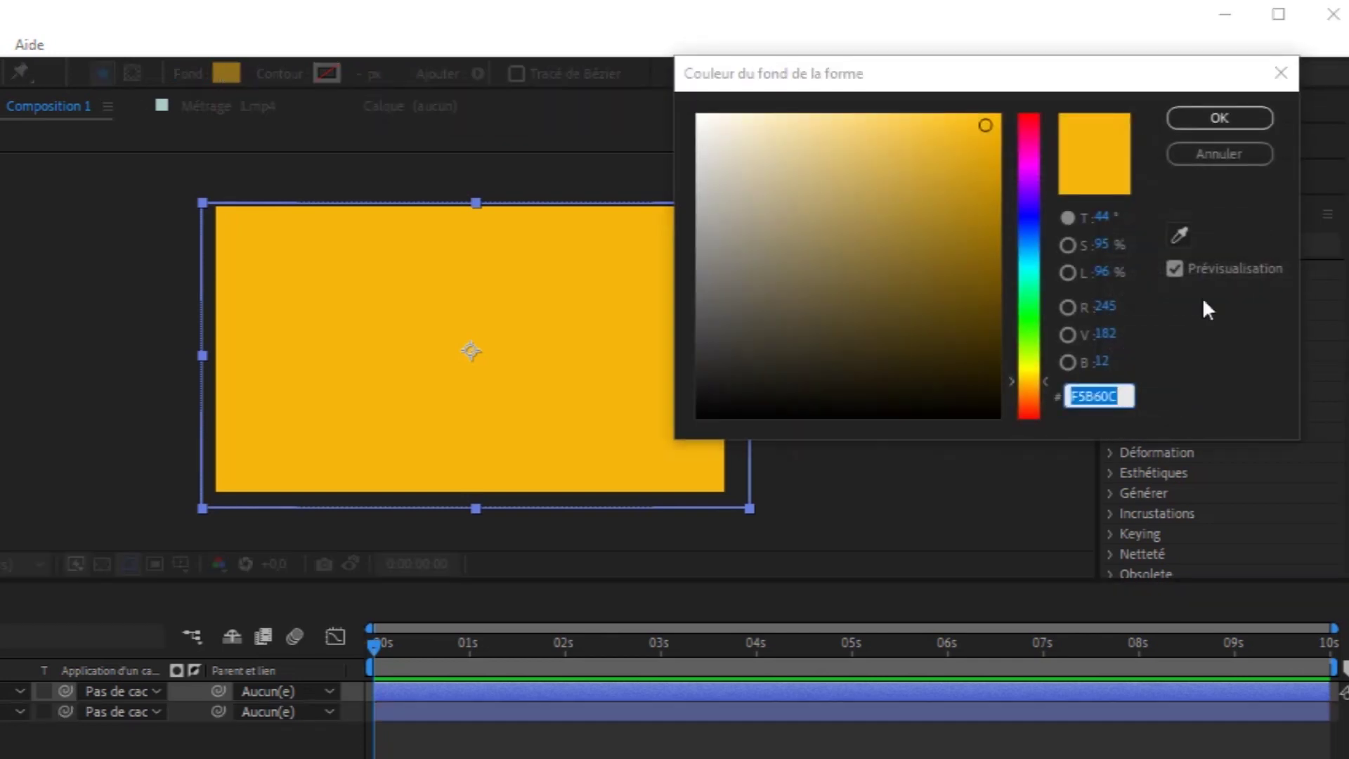
type("EA")
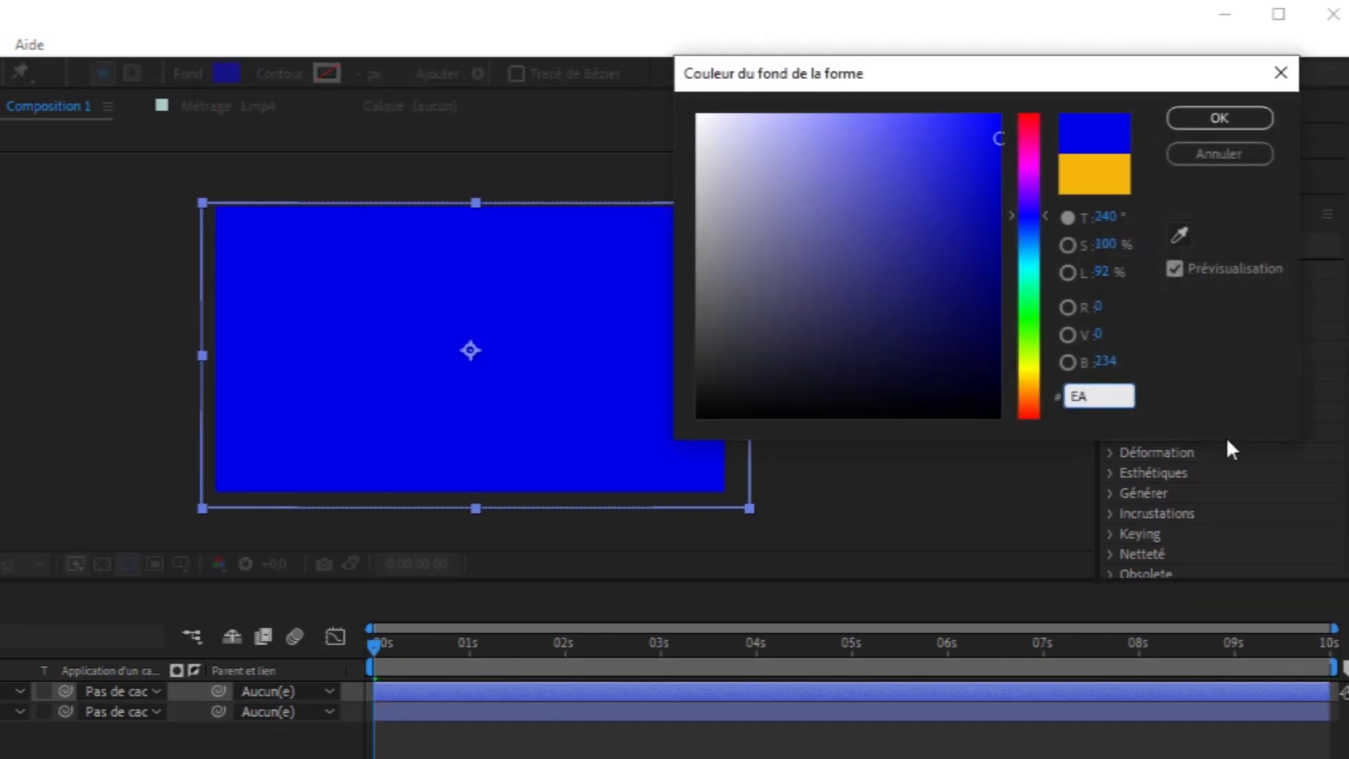
type("E")
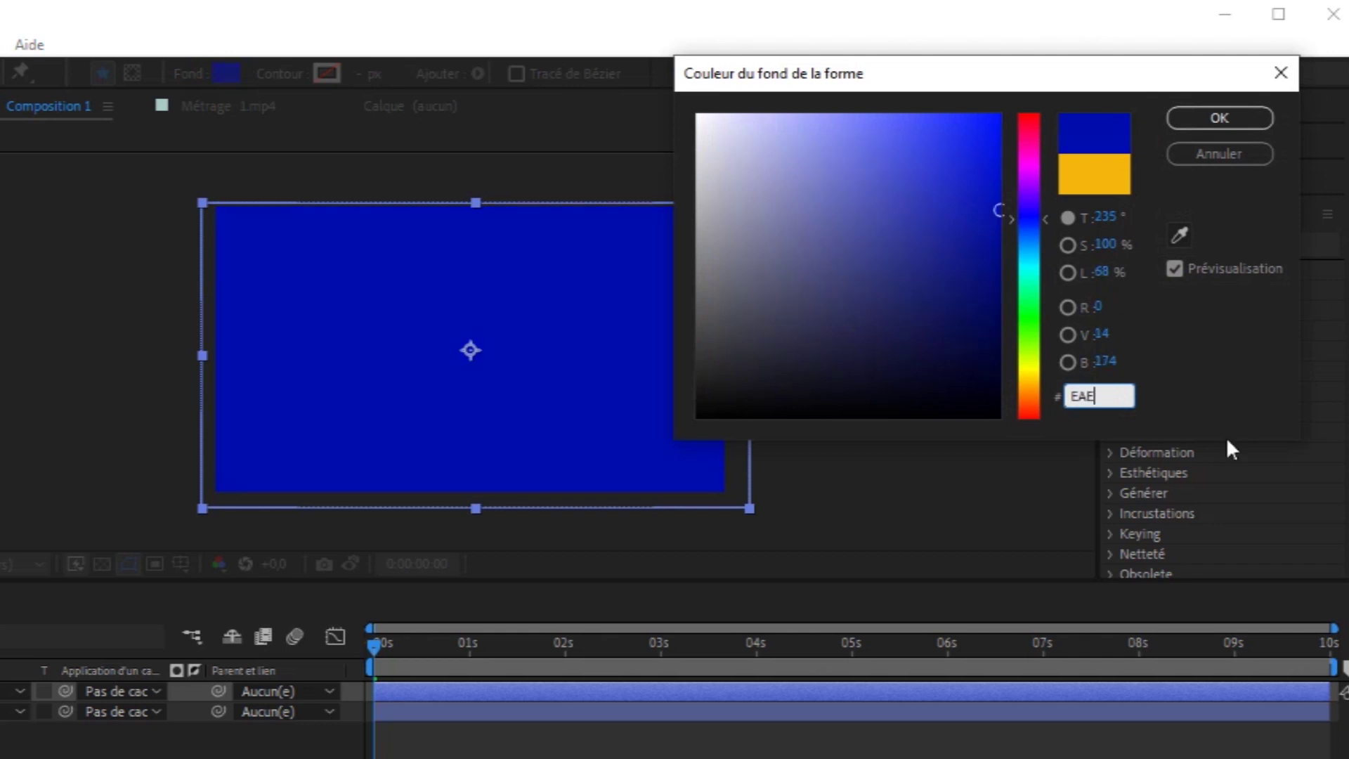
type("4D")
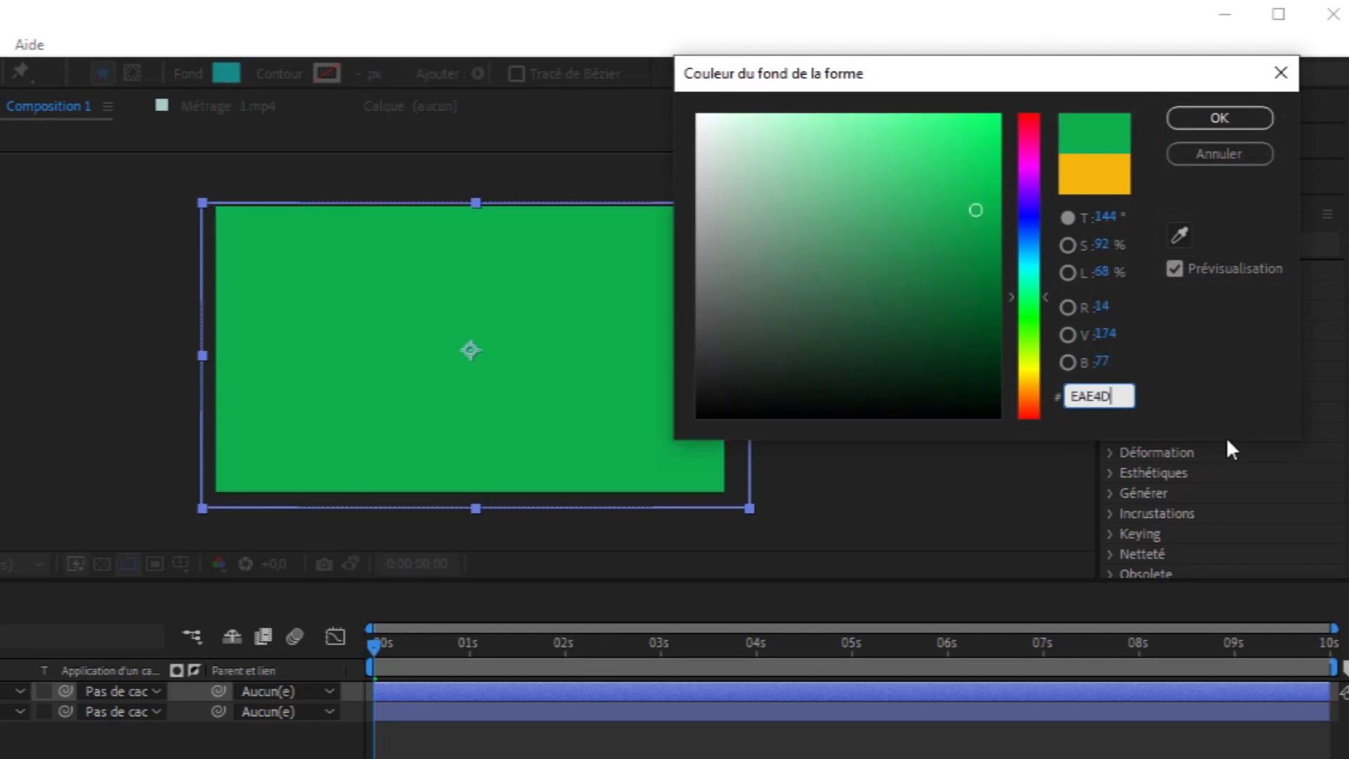
type("6")
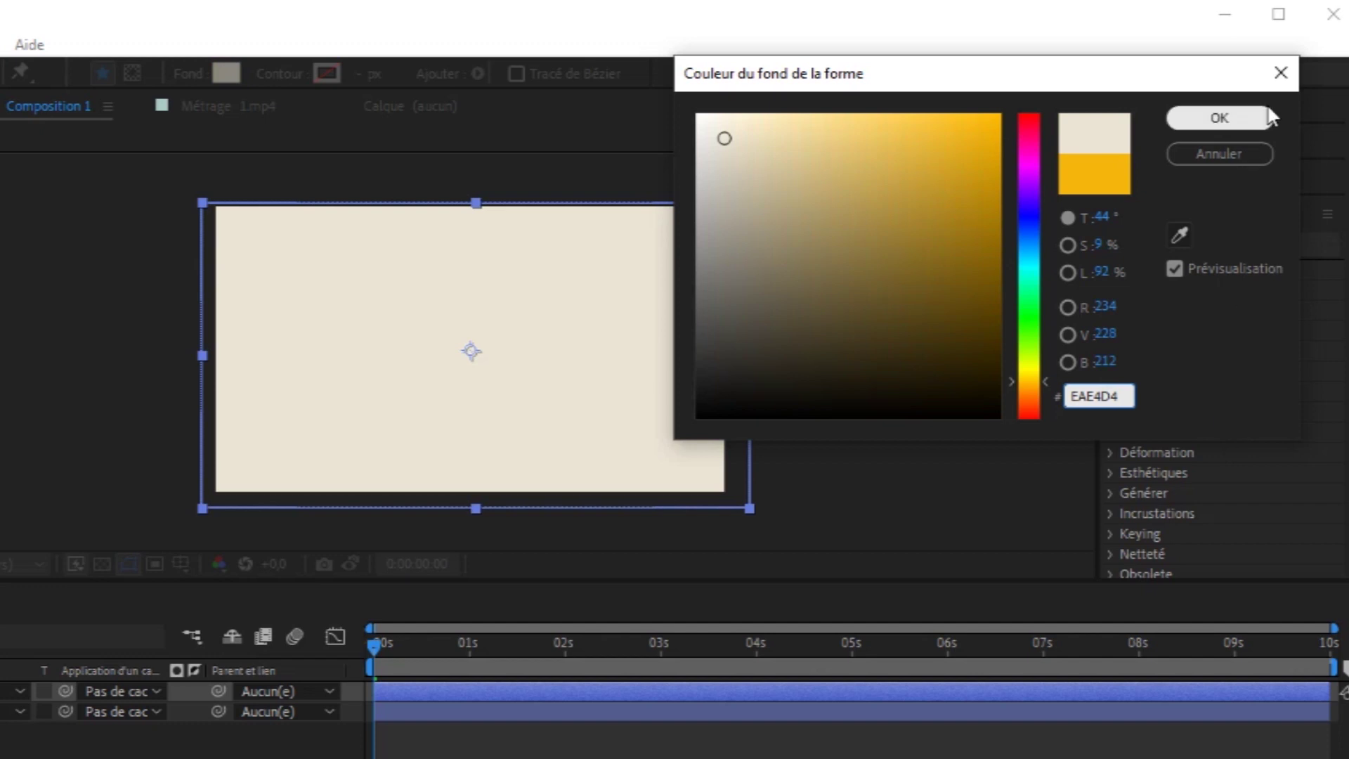
left_click(1247, 118)
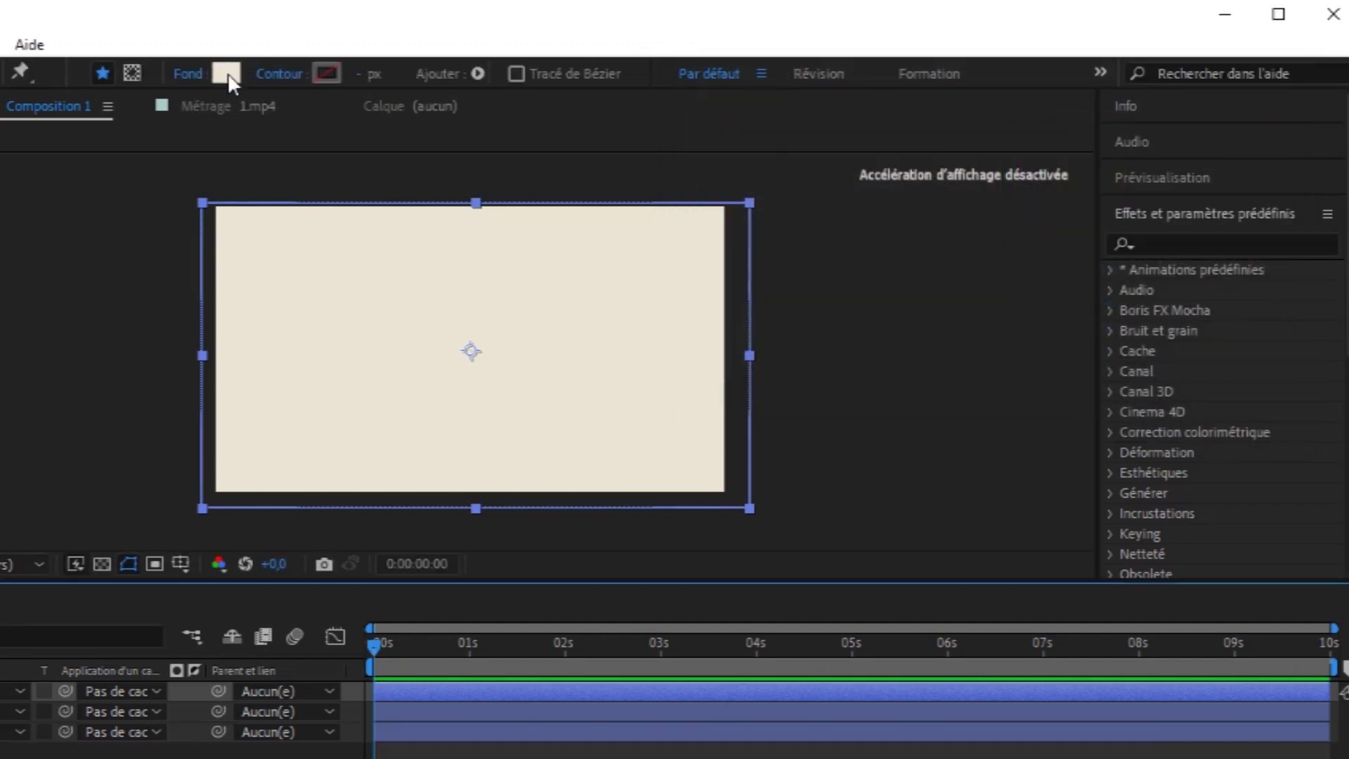
Step: Recolour the rectangle's fill to pink F47EF3
left_click(227, 75)
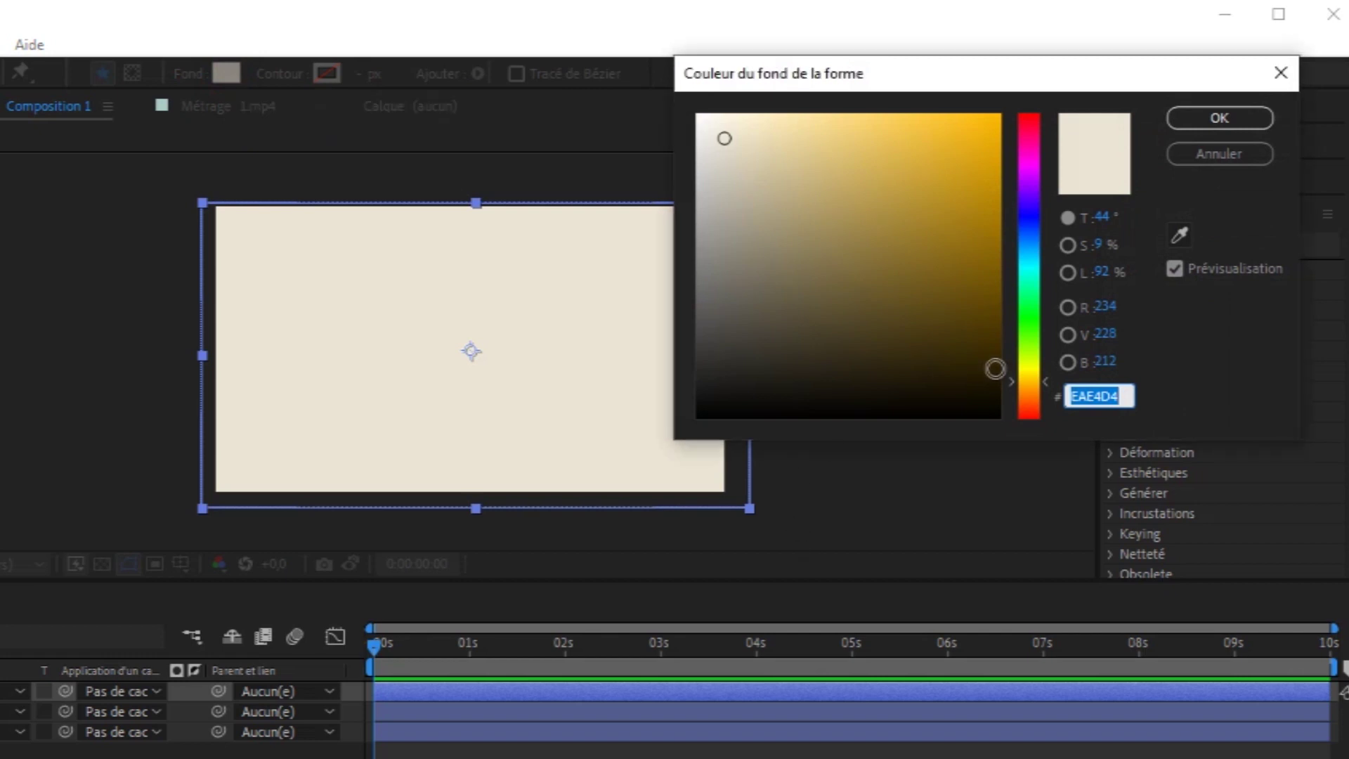
type("F")
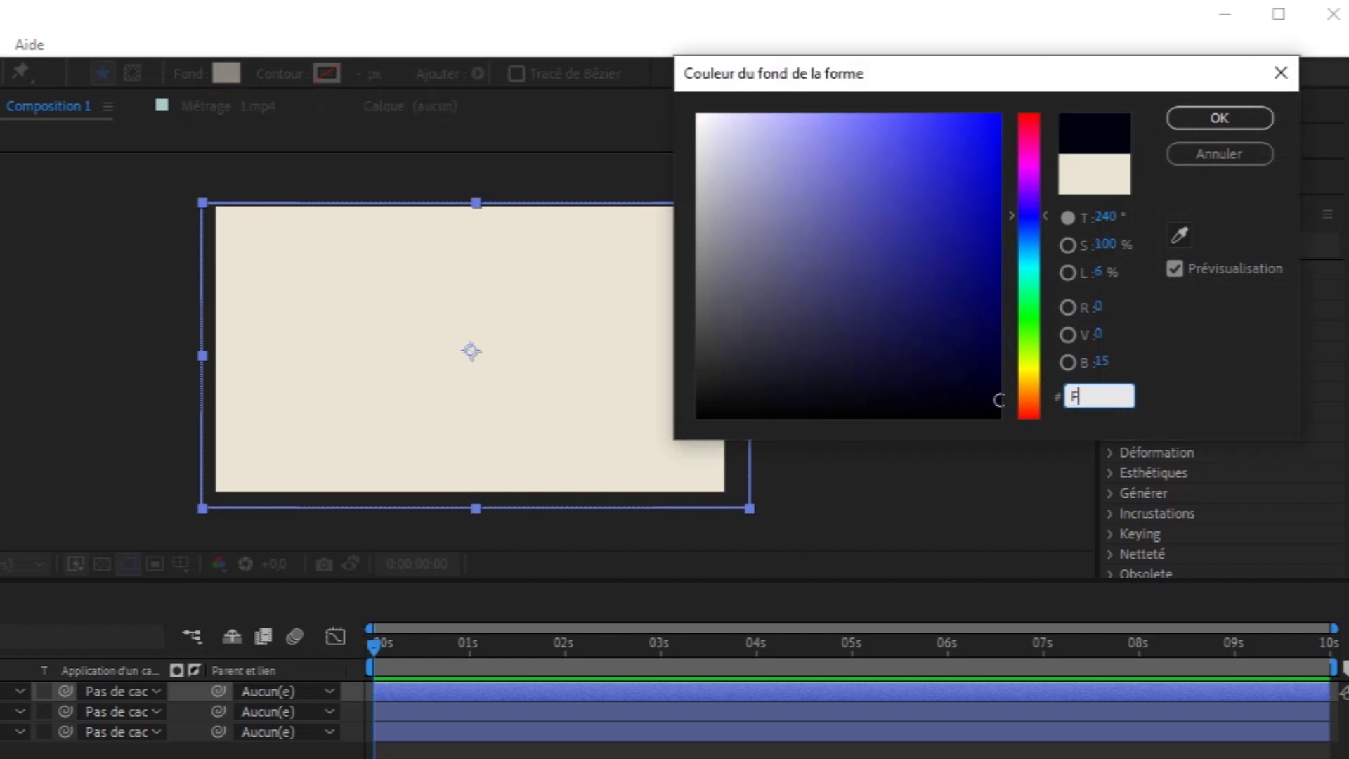
type("47")
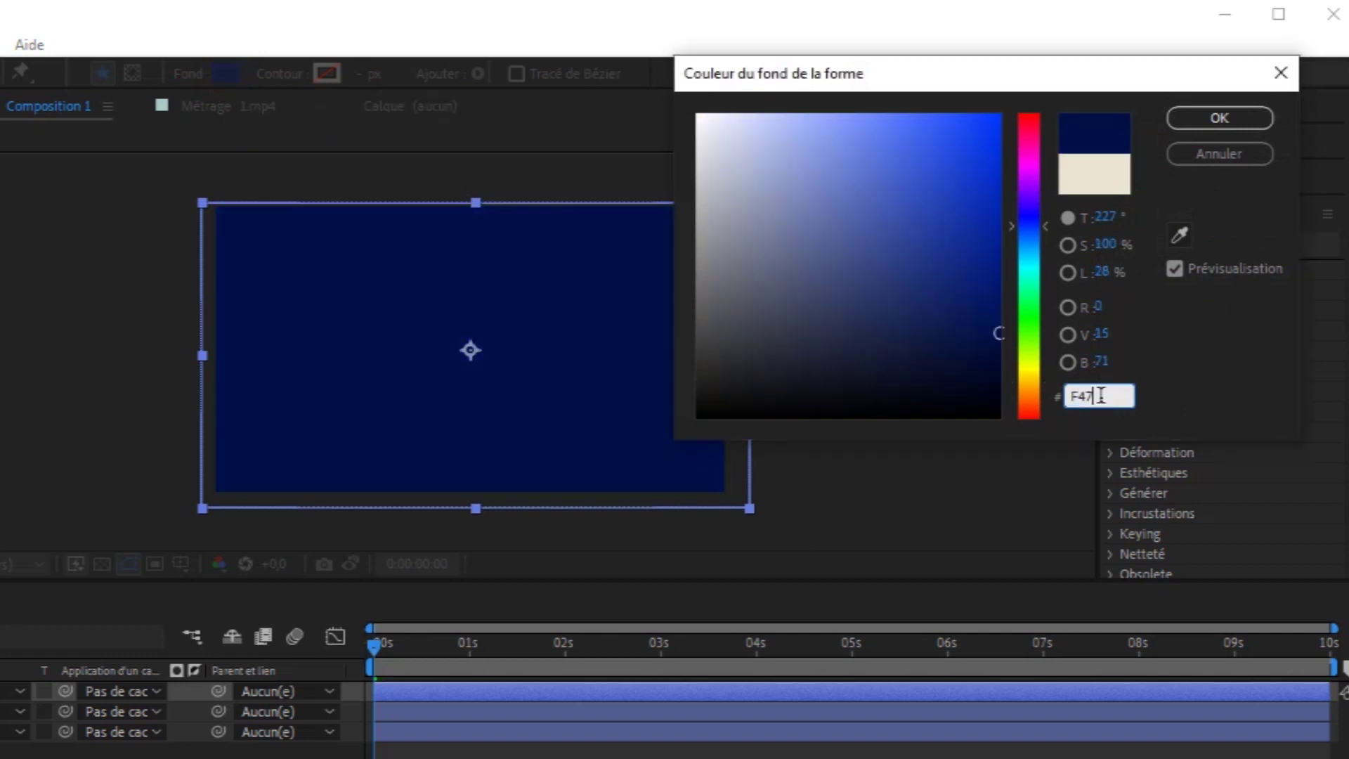
type("EF3")
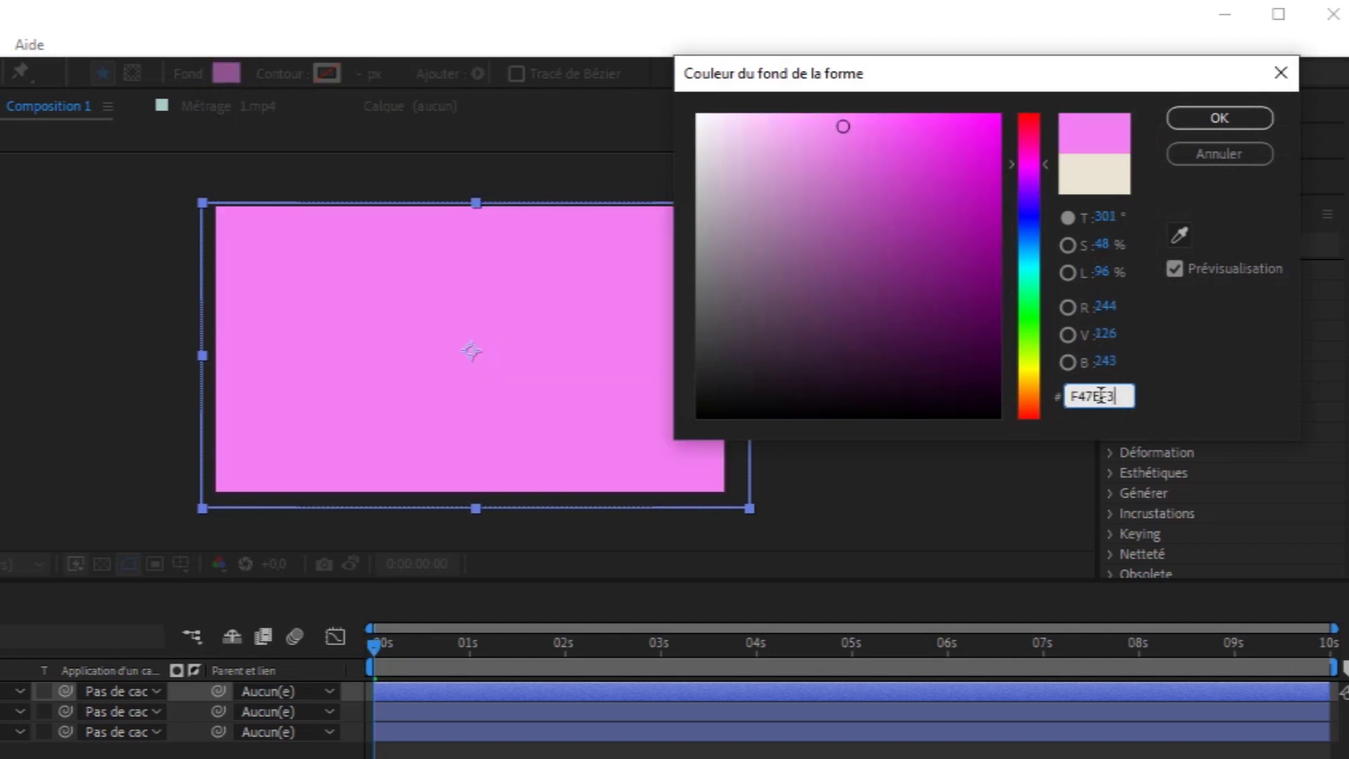
left_click(1221, 119)
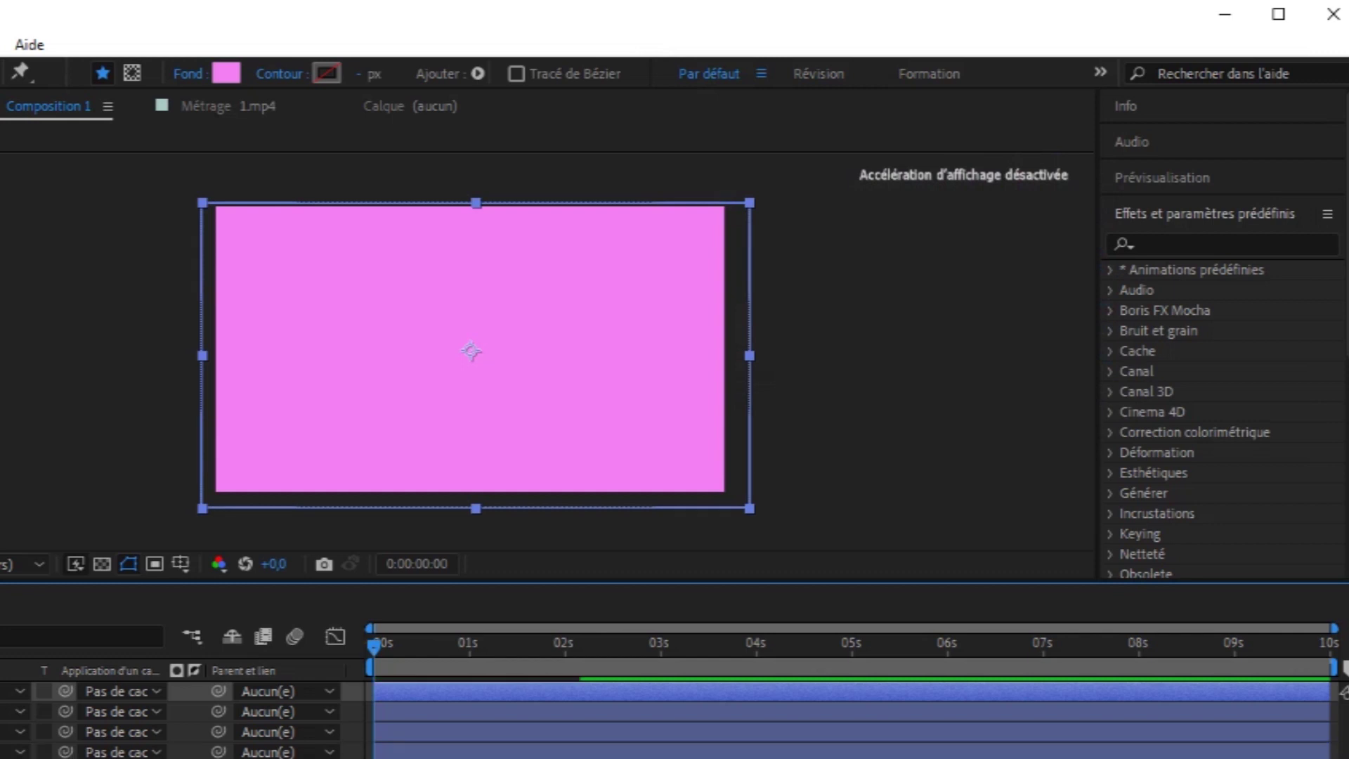
Step: Recolour the new rectangle layer purple A620A5 and return to the Selection tool
left_click(230, 70)
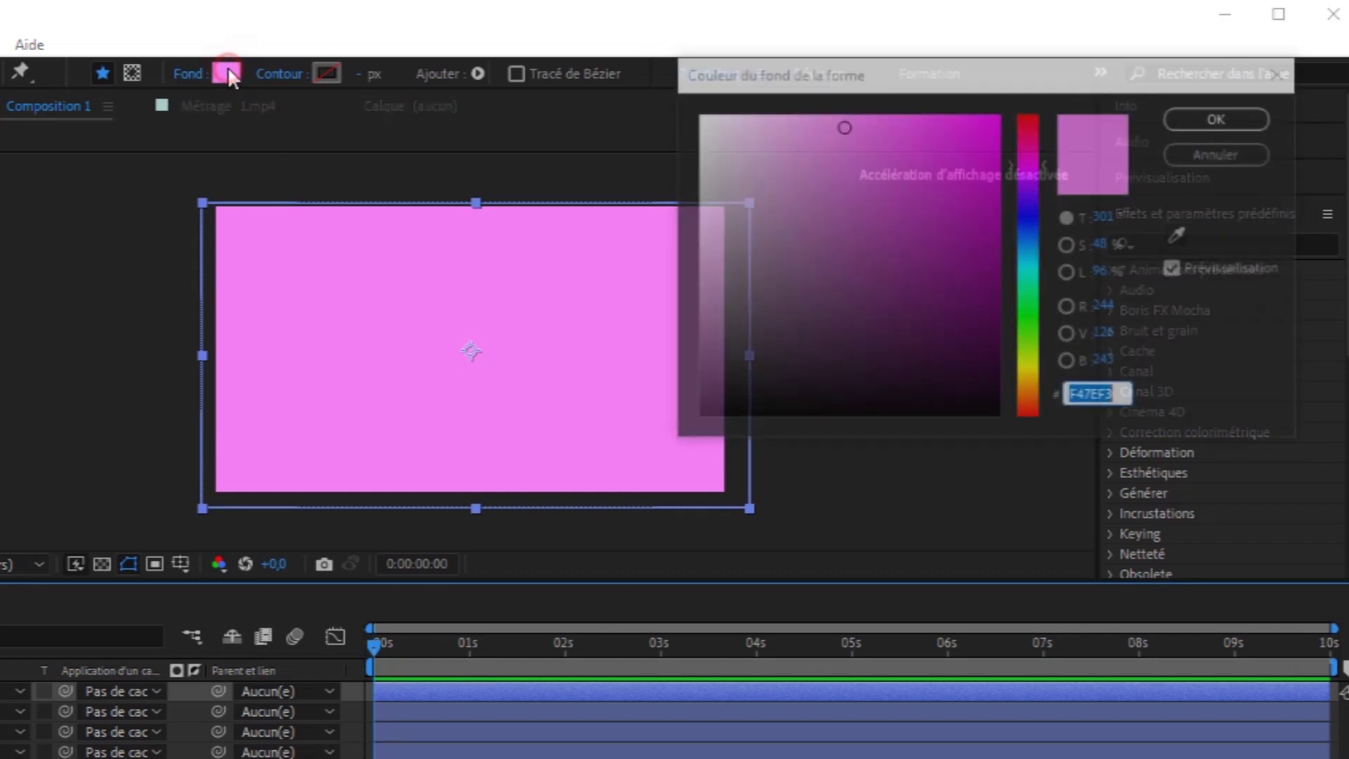
left_click(942, 219)
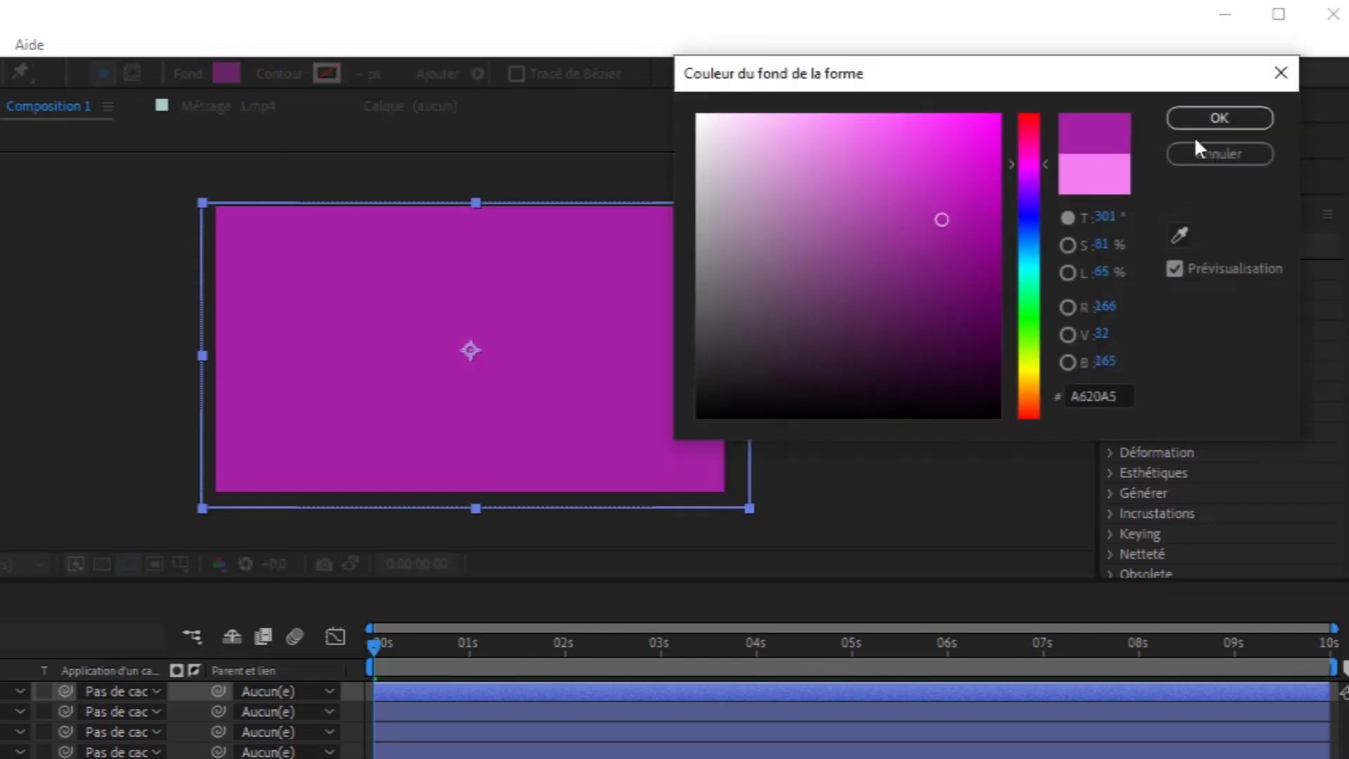
left_click(1210, 123)
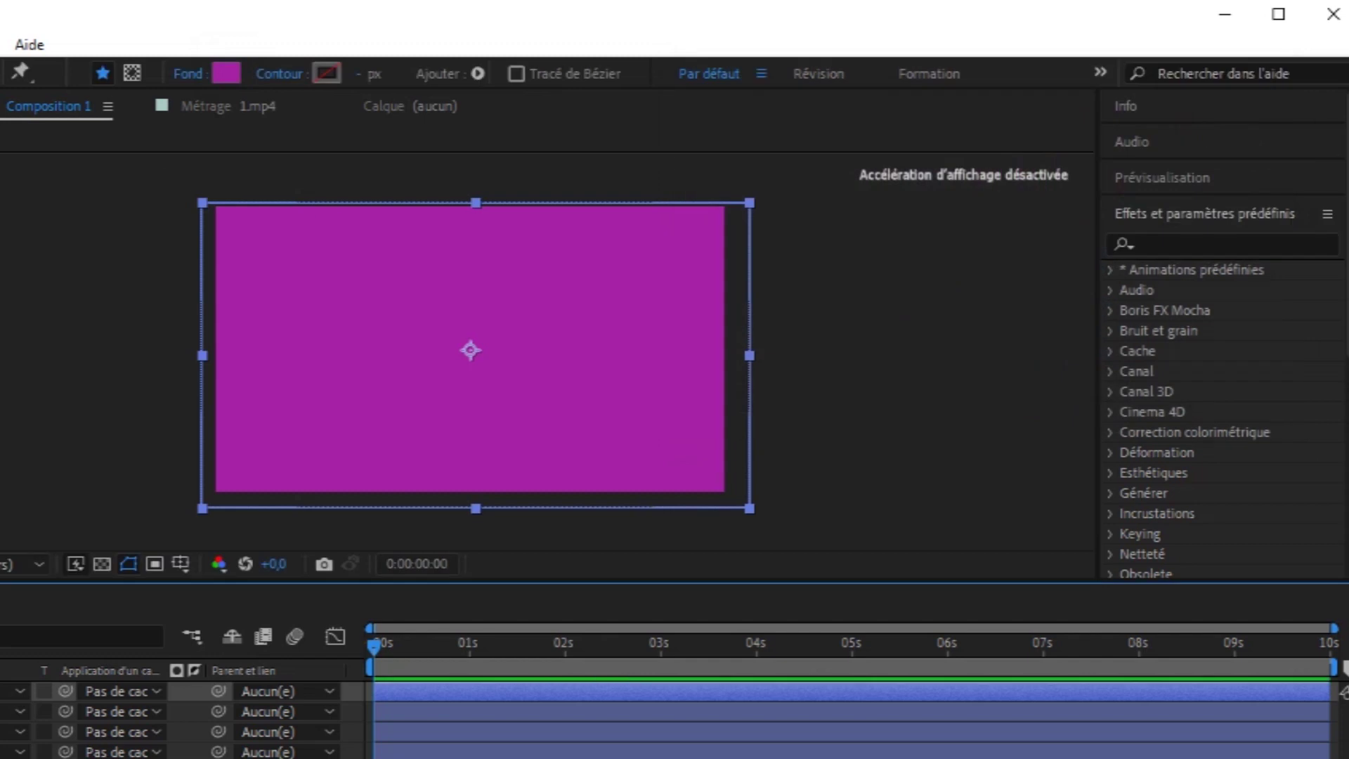
key("v")
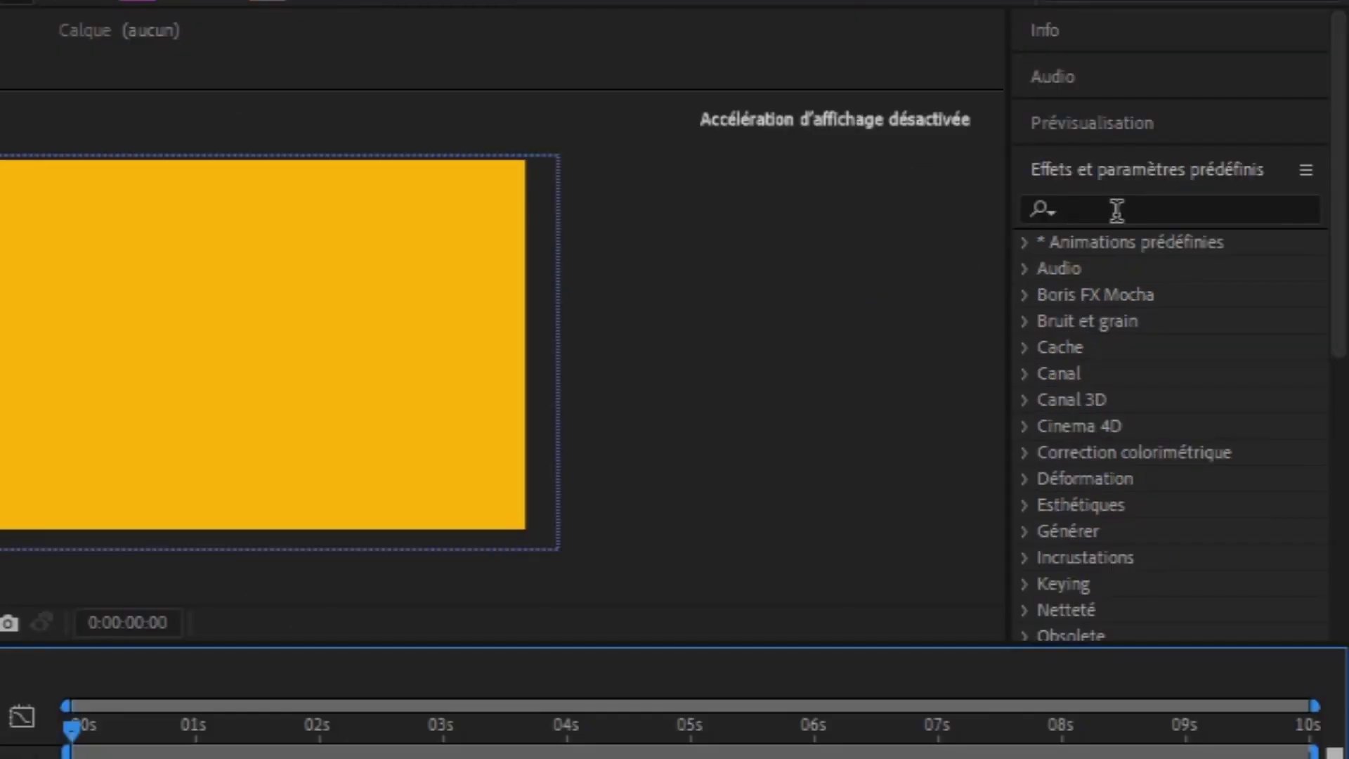
Step: Search the effects for 'jaw' and apply CC Jaws to Calque de forme 4
left_click(1184, 242)
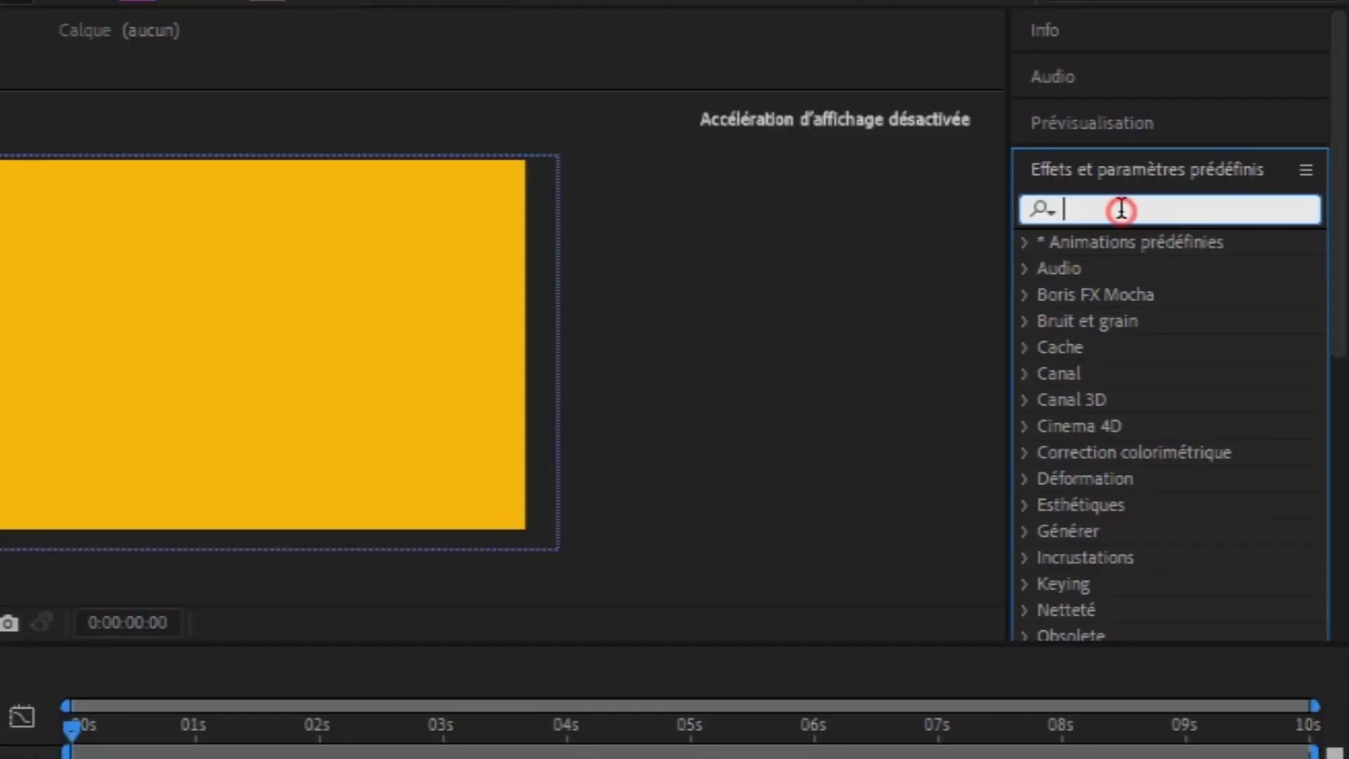
type("jaw")
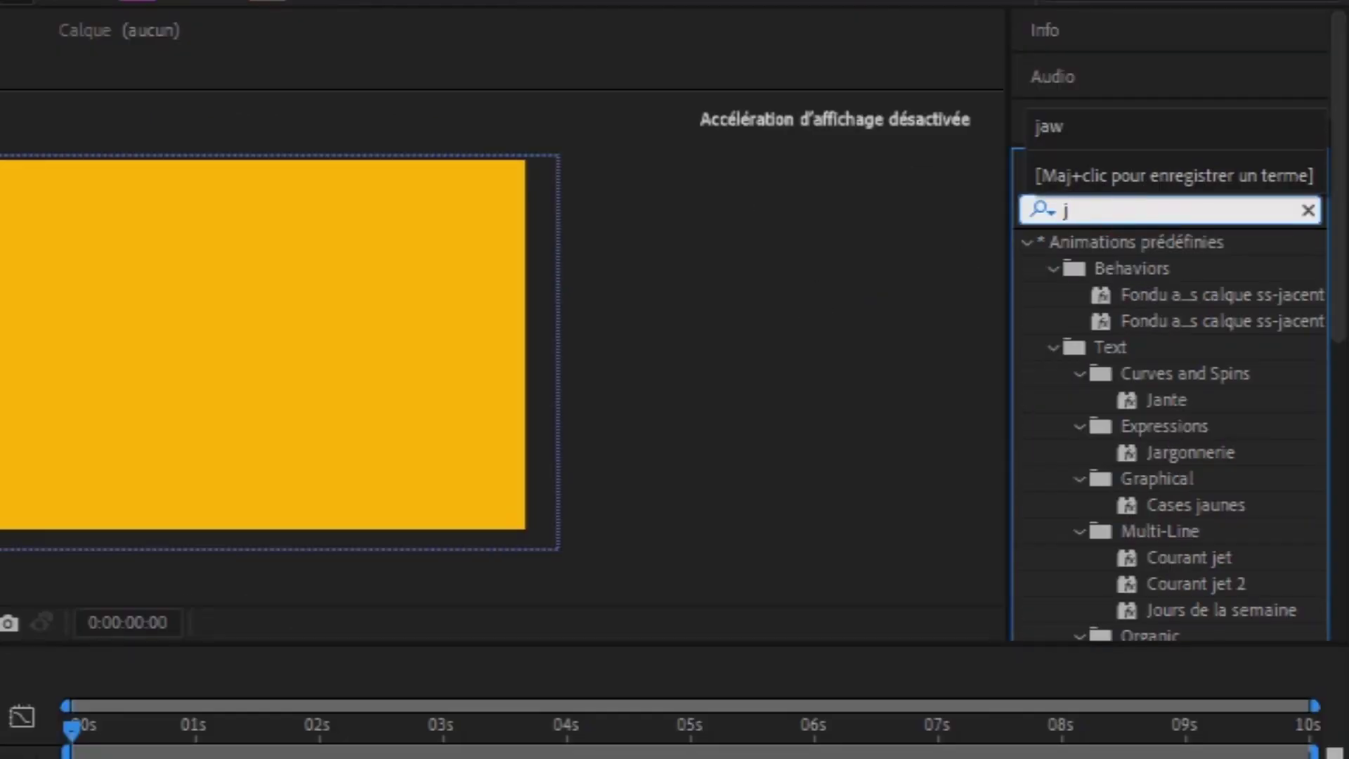
double_click(1141, 272)
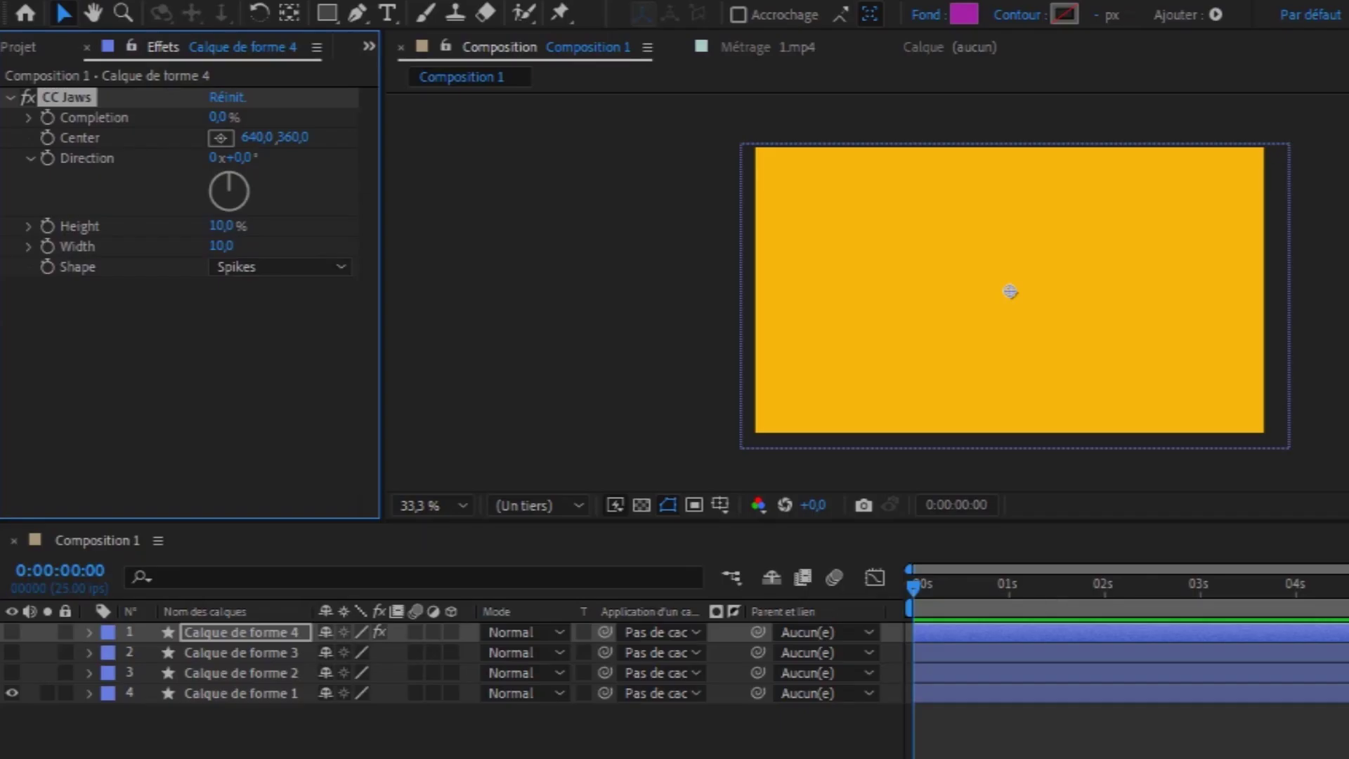
Step: Zoom the timeline to frames, put the playhead near frame 20, and select Calque de forme 4
key("equal")
key("equal")
key("equal")
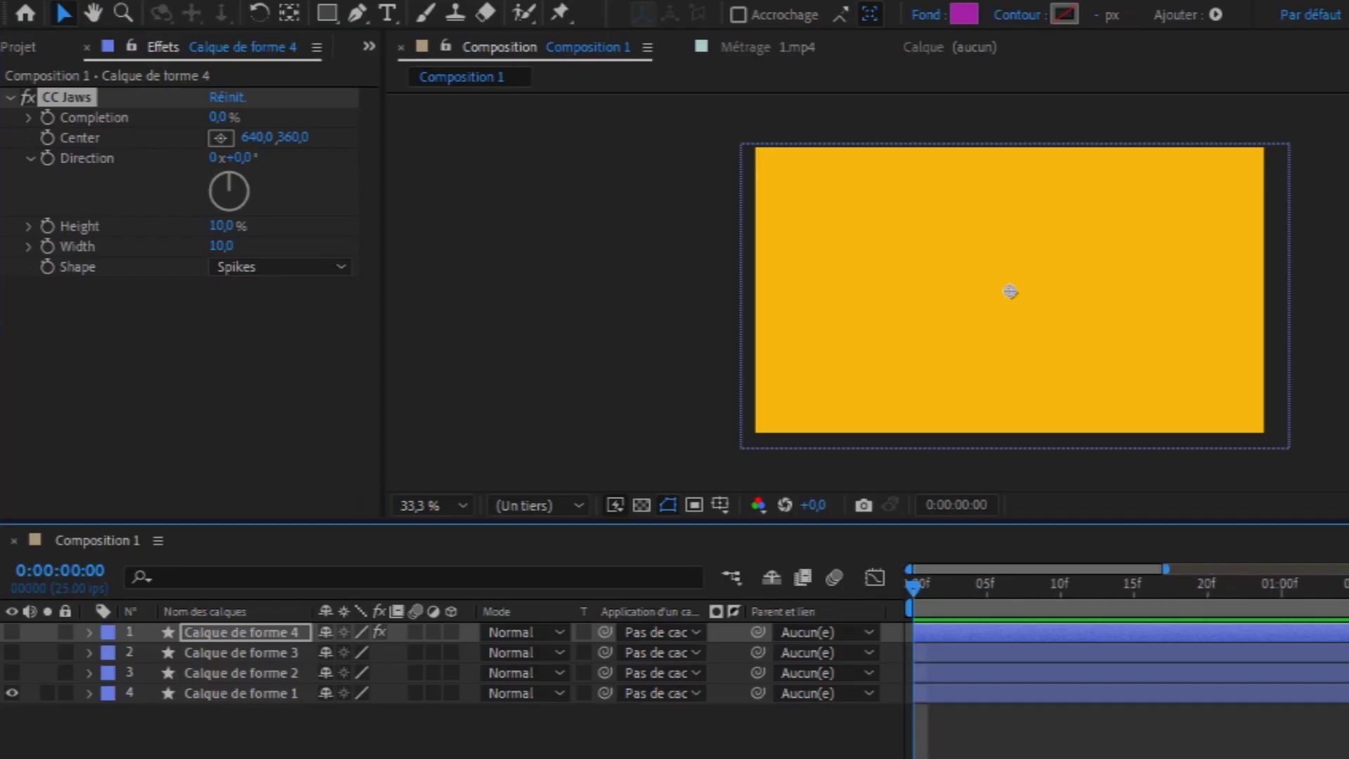
left_click_drag(913, 582, 1205, 601)
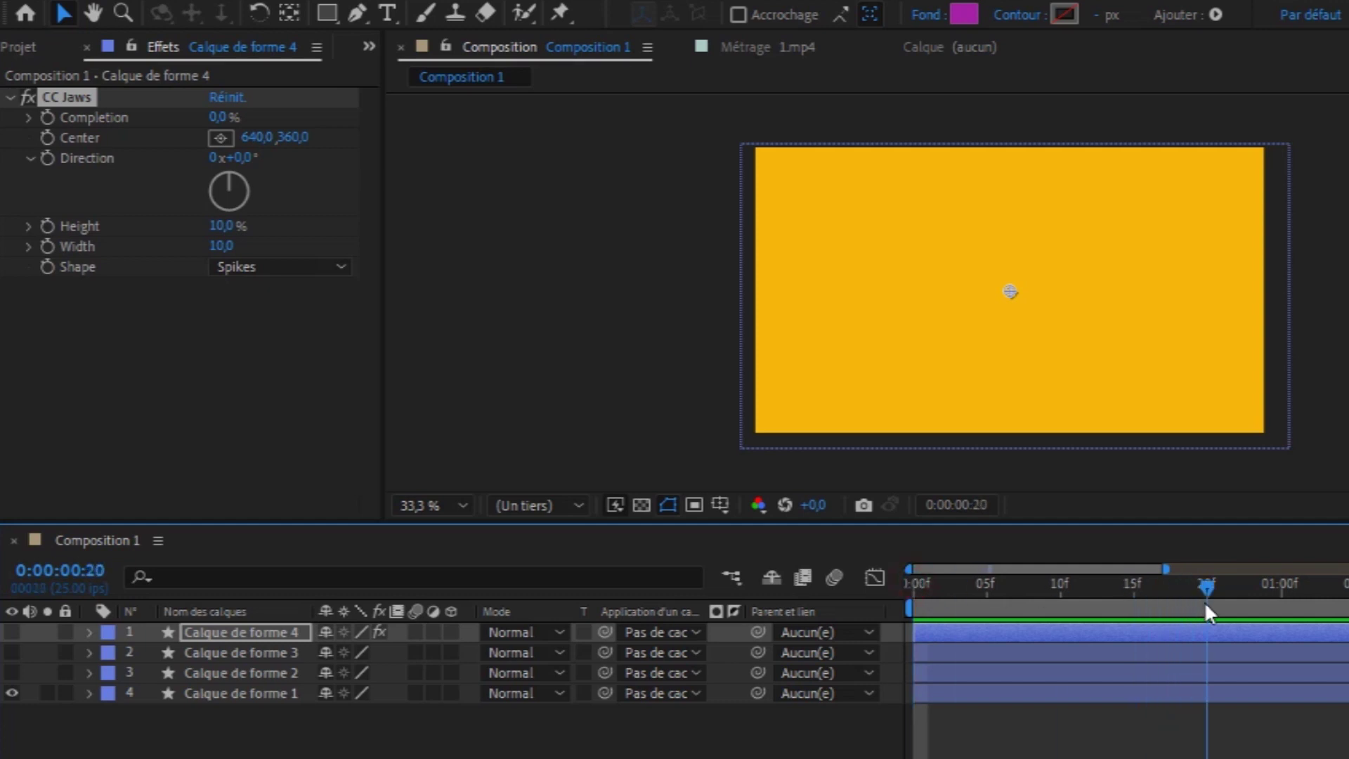
left_click(244, 693)
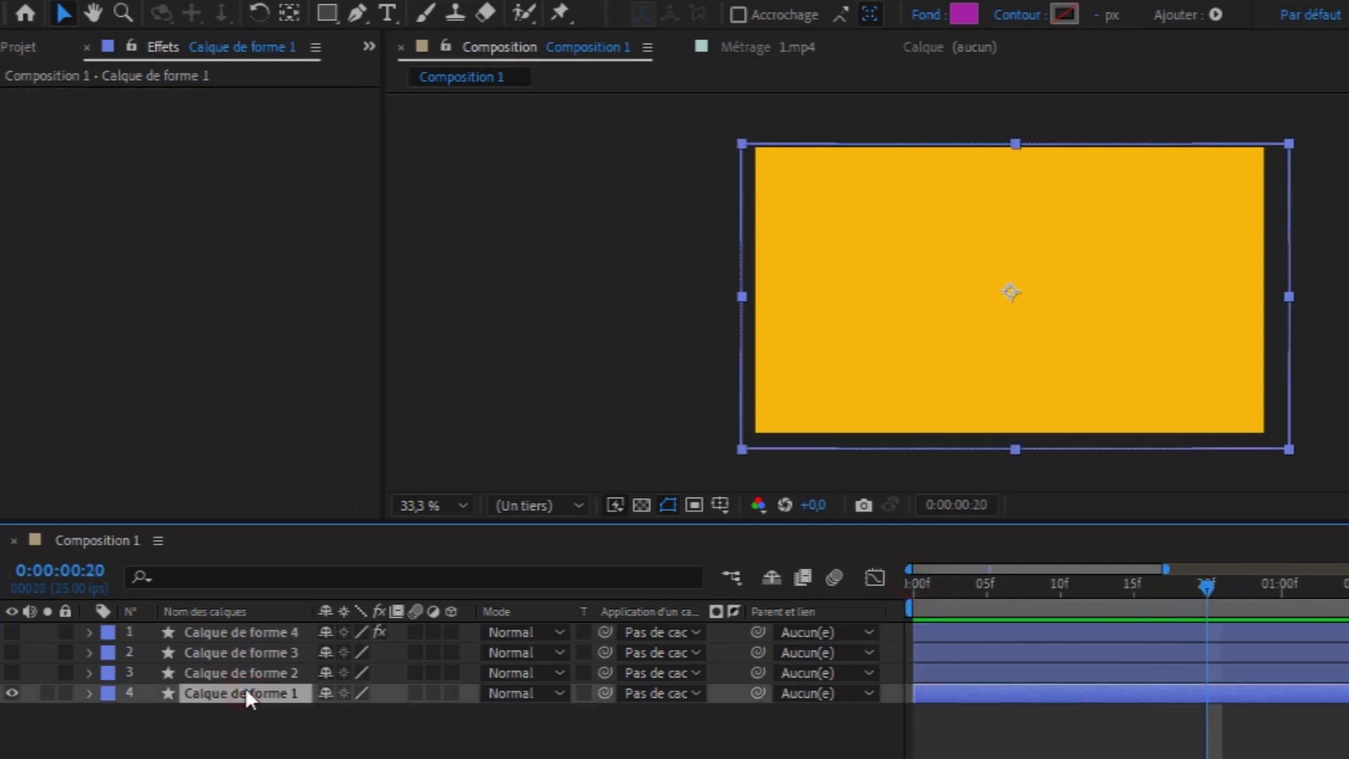
left_click(254, 626)
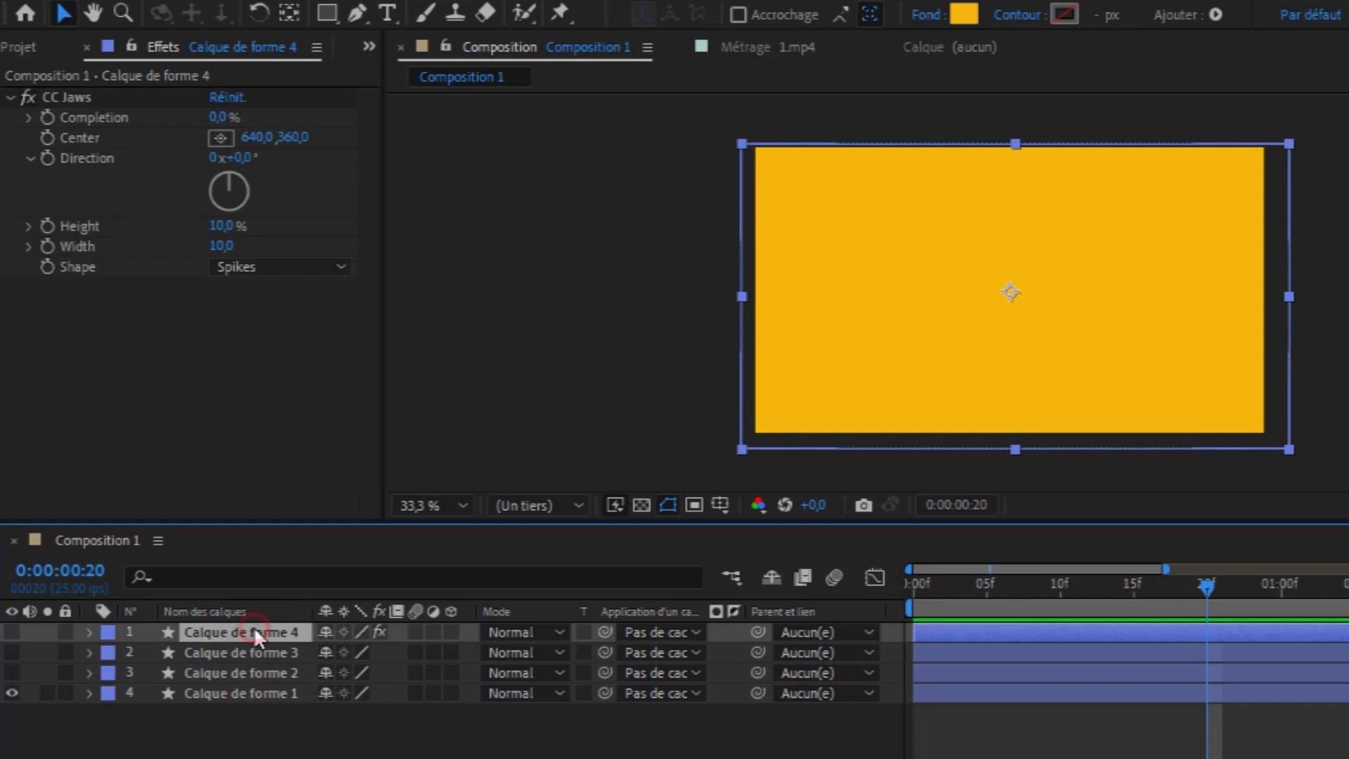
Step: Move the CC Jaws effect from Calque de forme 4 onto Calque de forme 1 and reveal its keyframes
left_click(68, 105)
key("Delete")
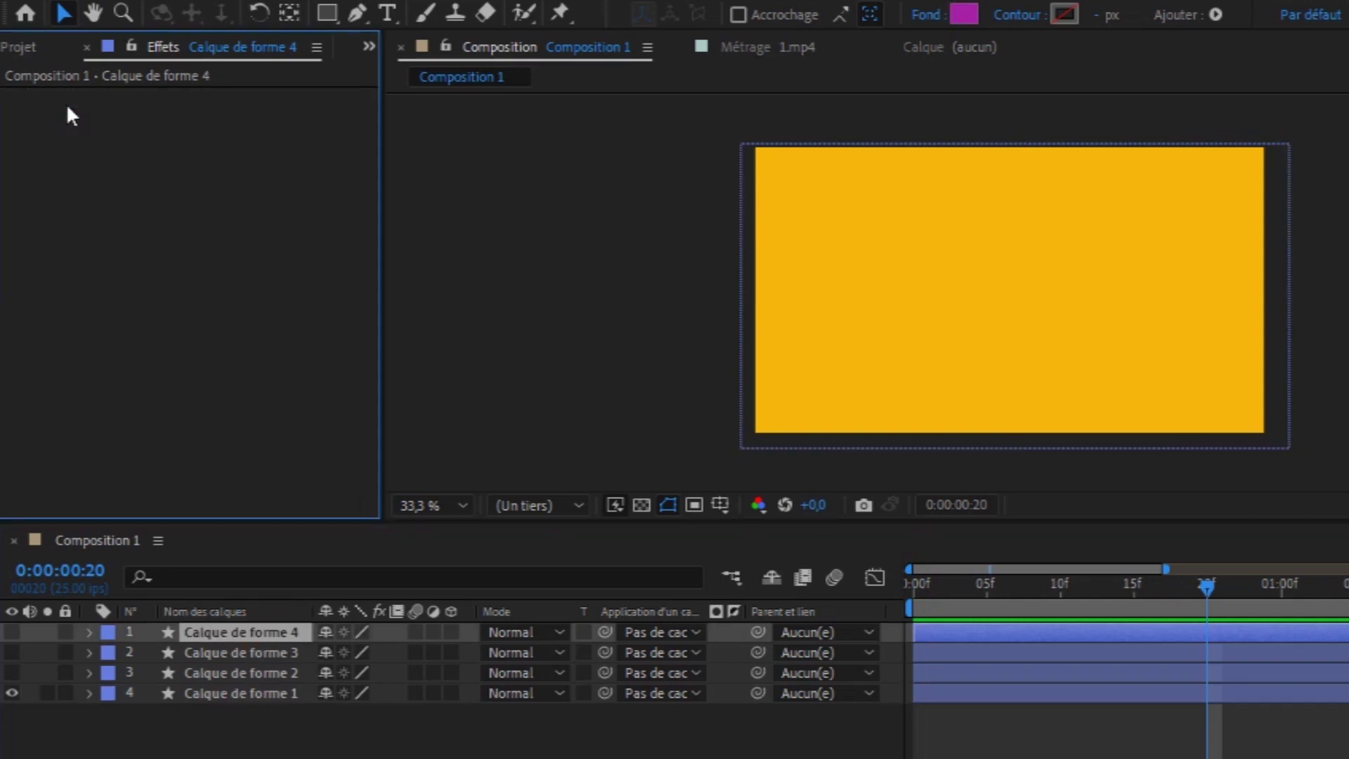
left_click(240, 693)
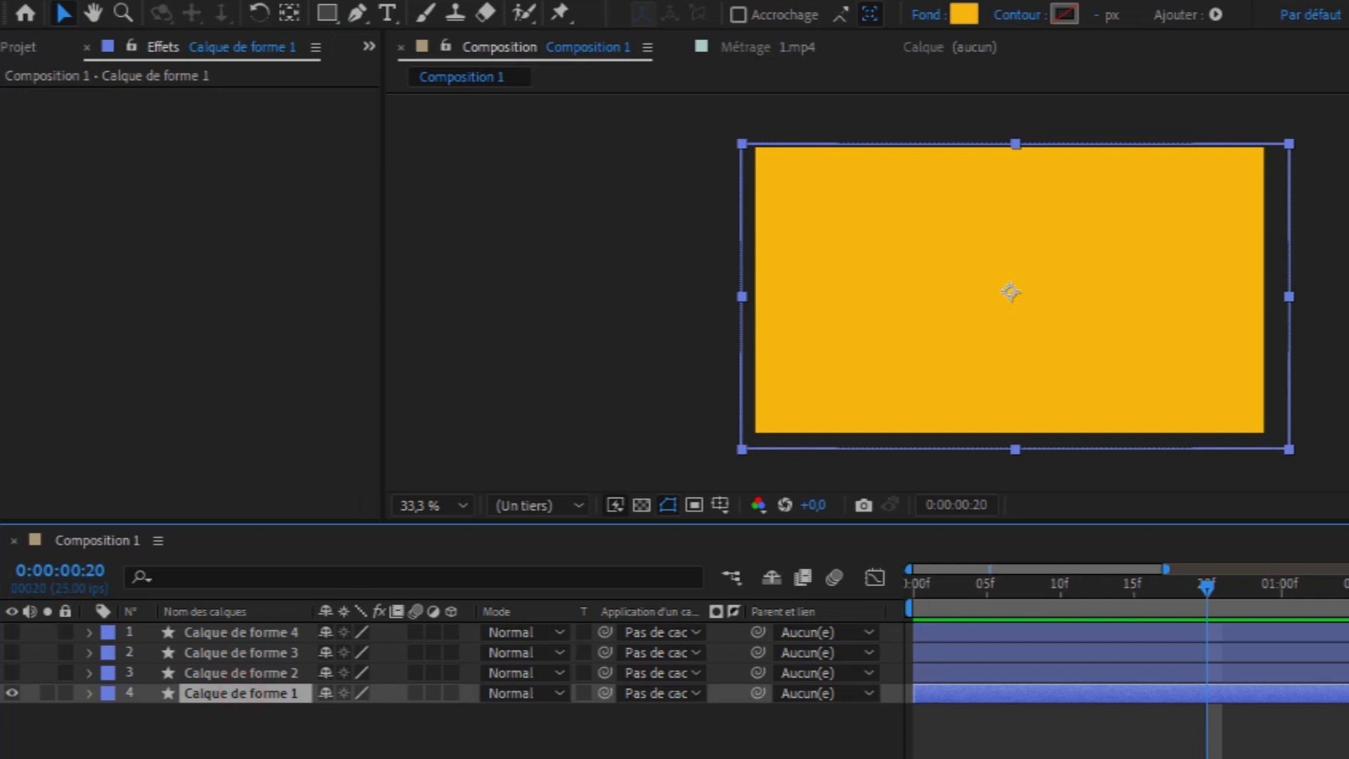
key("ctrl+v")
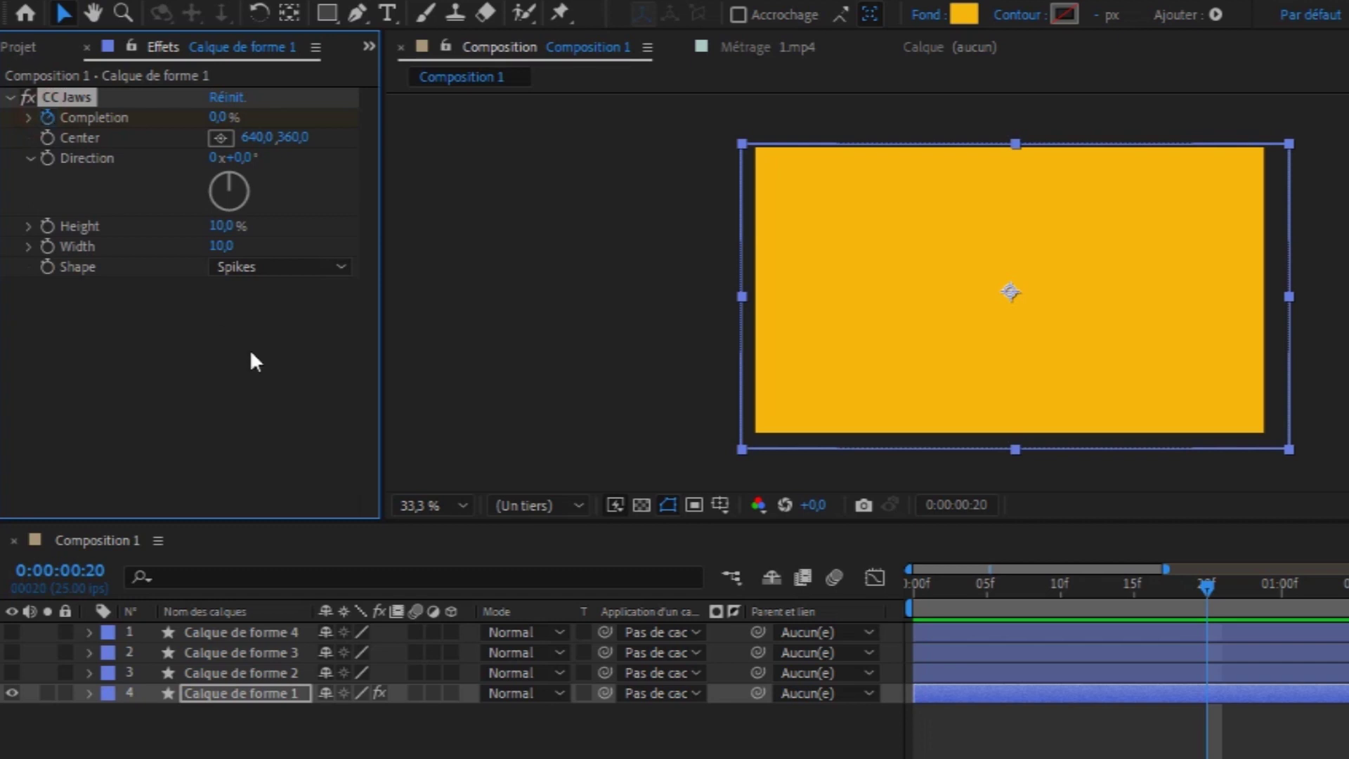
key("u")
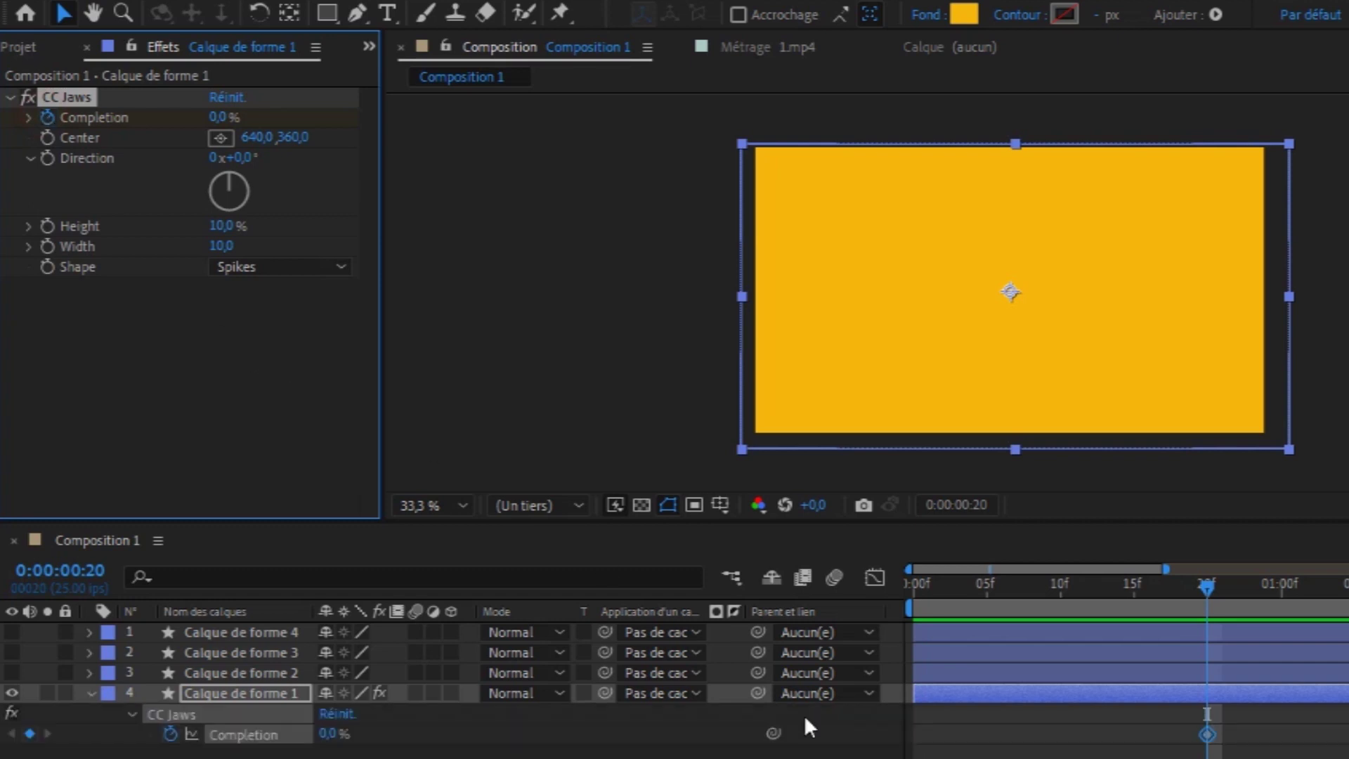
Step: Keyframe CC Jaws Completion at 100% on frame 0, then scrub near frame 10 to preview
left_click_drag(1207, 583, 805, 667)
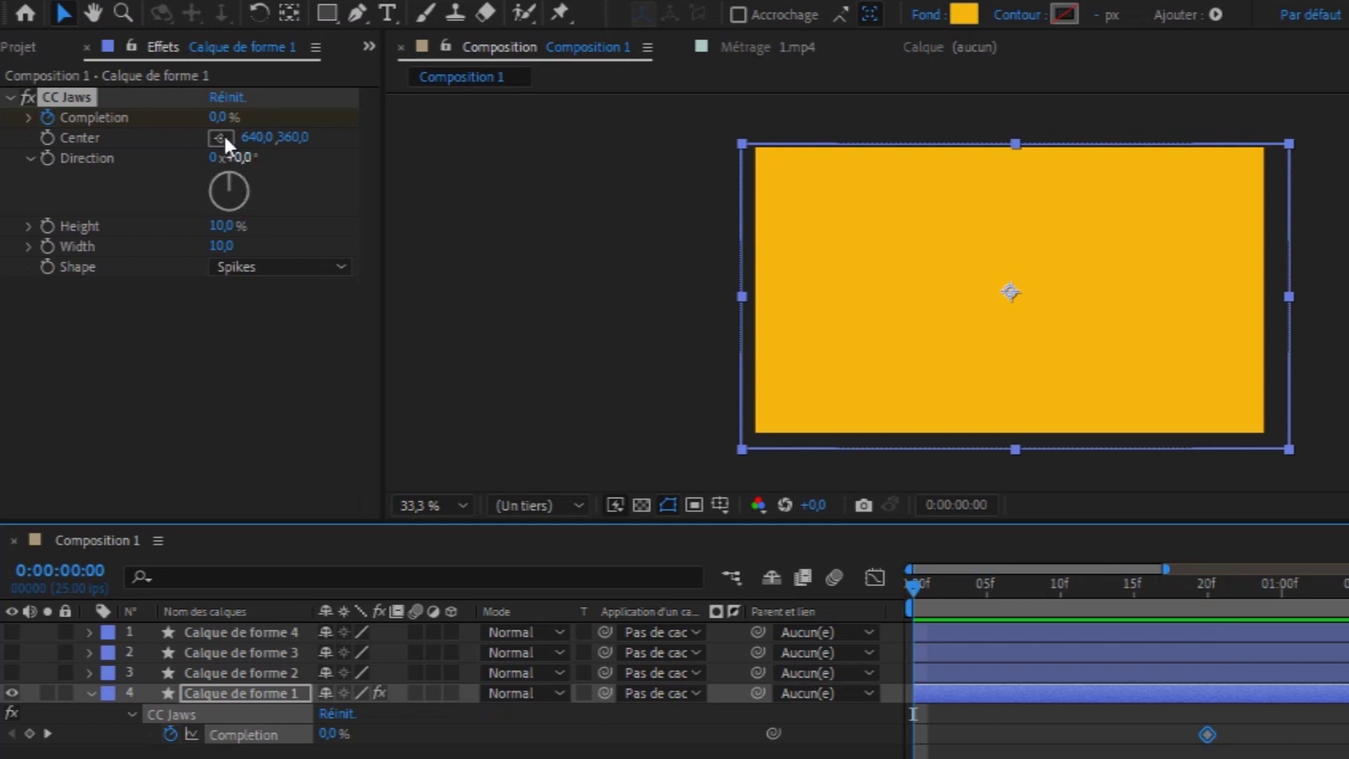
left_click_drag(213, 116, 123, 112)
left_click_drag(211, 117, 285, 122)
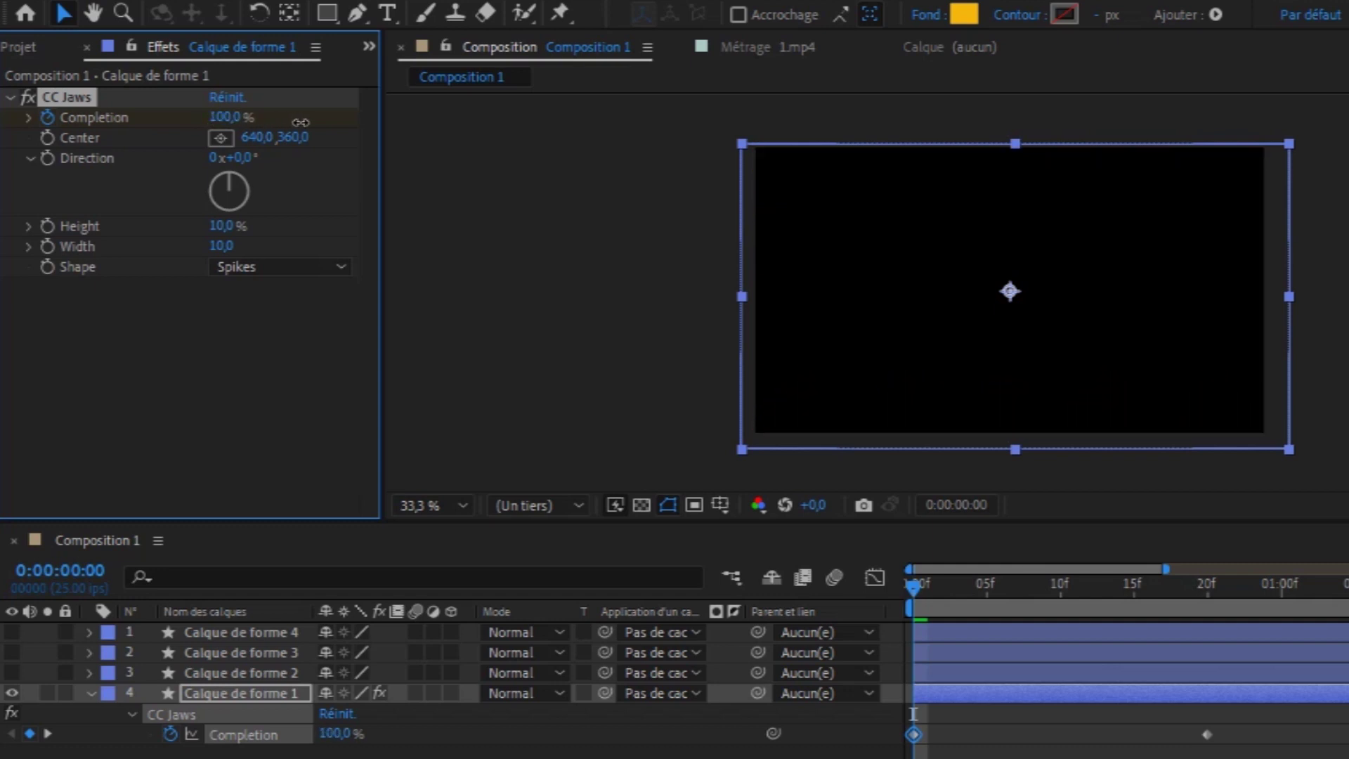
left_click_drag(914, 595, 1060, 604)
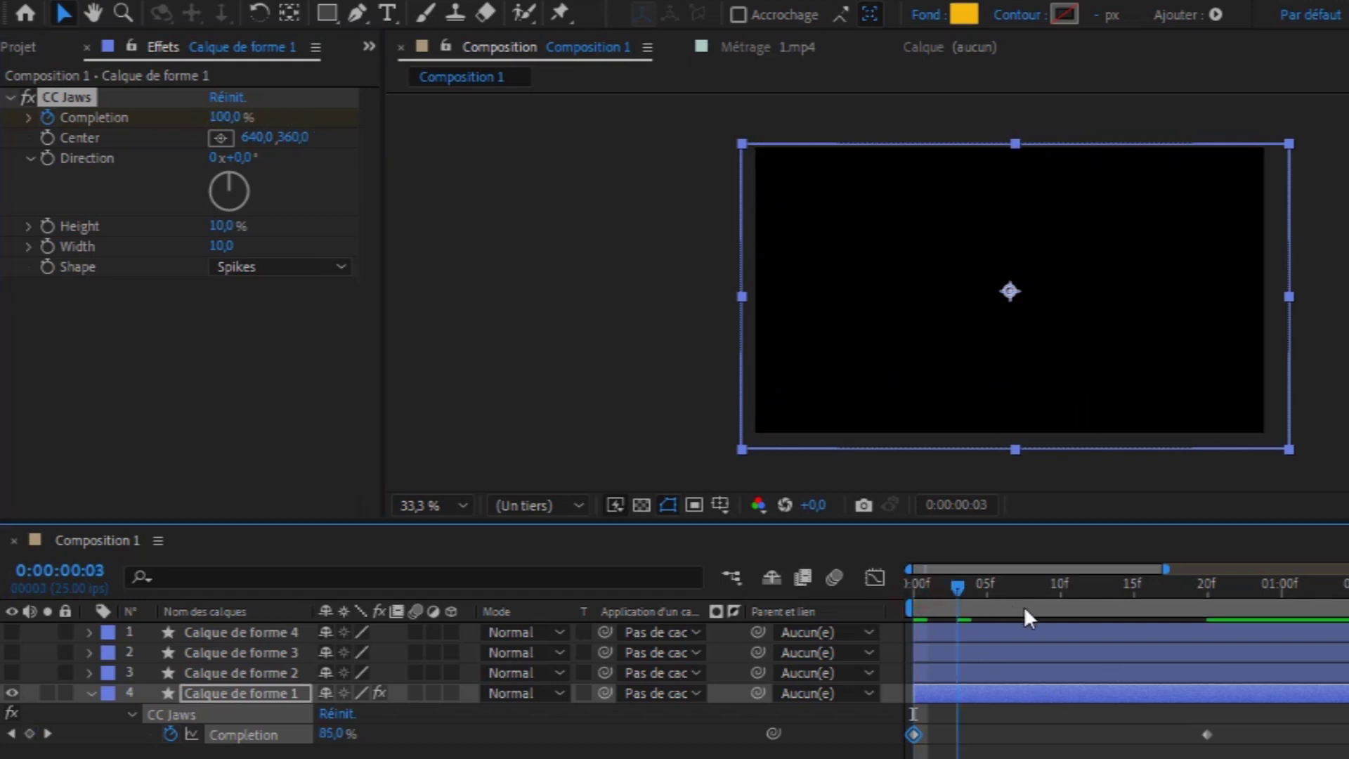
Step: Try the RoboJaw and Block jaw shapes, settle on Waves, and scrub to preview
left_click(342, 268)
left_click(304, 328)
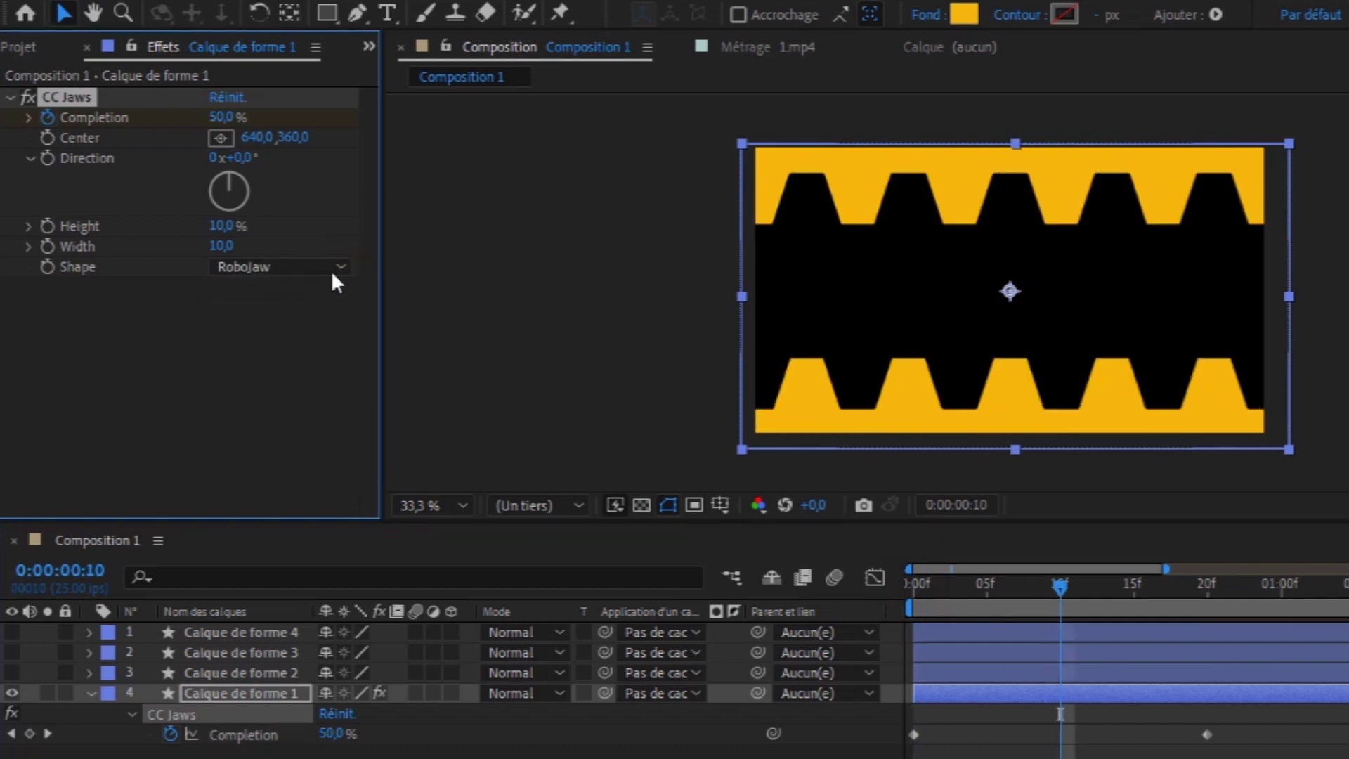
left_click(339, 269)
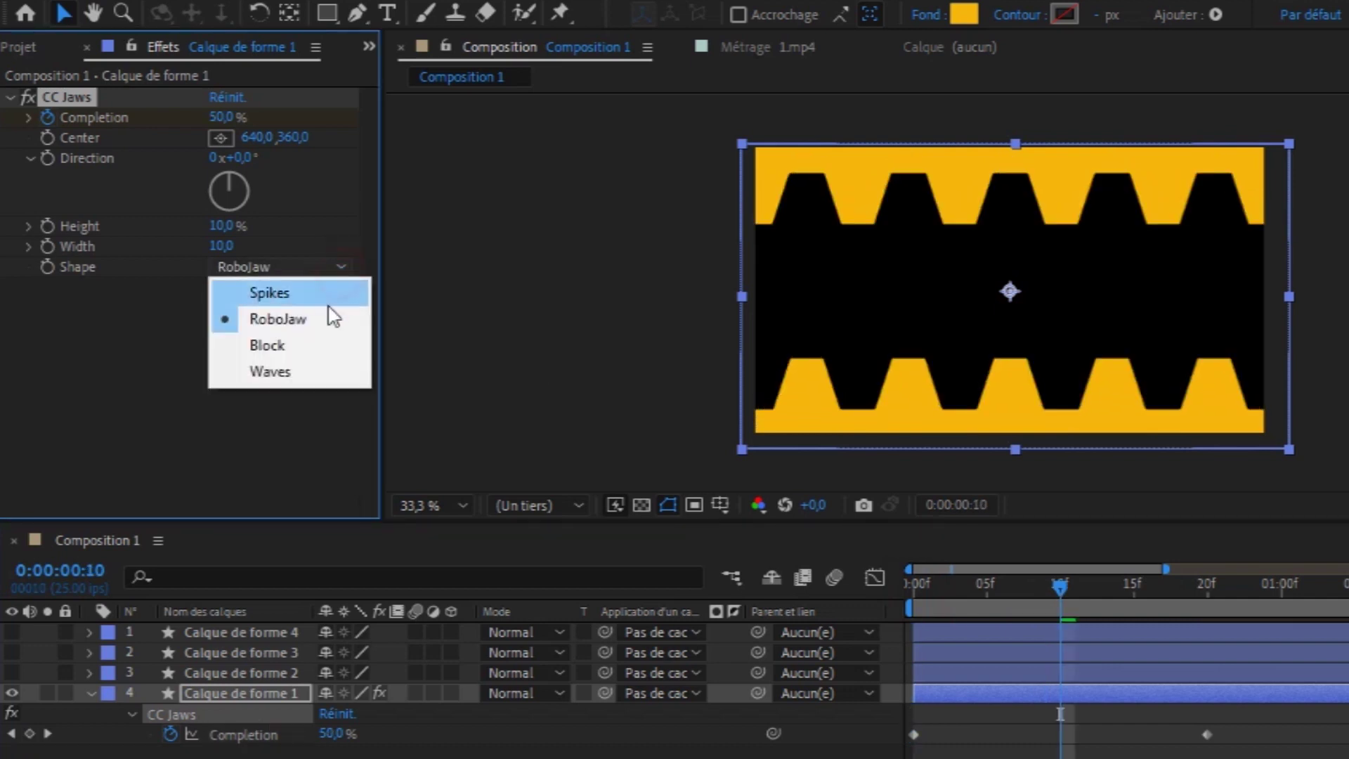
left_click(308, 344)
left_click(343, 267)
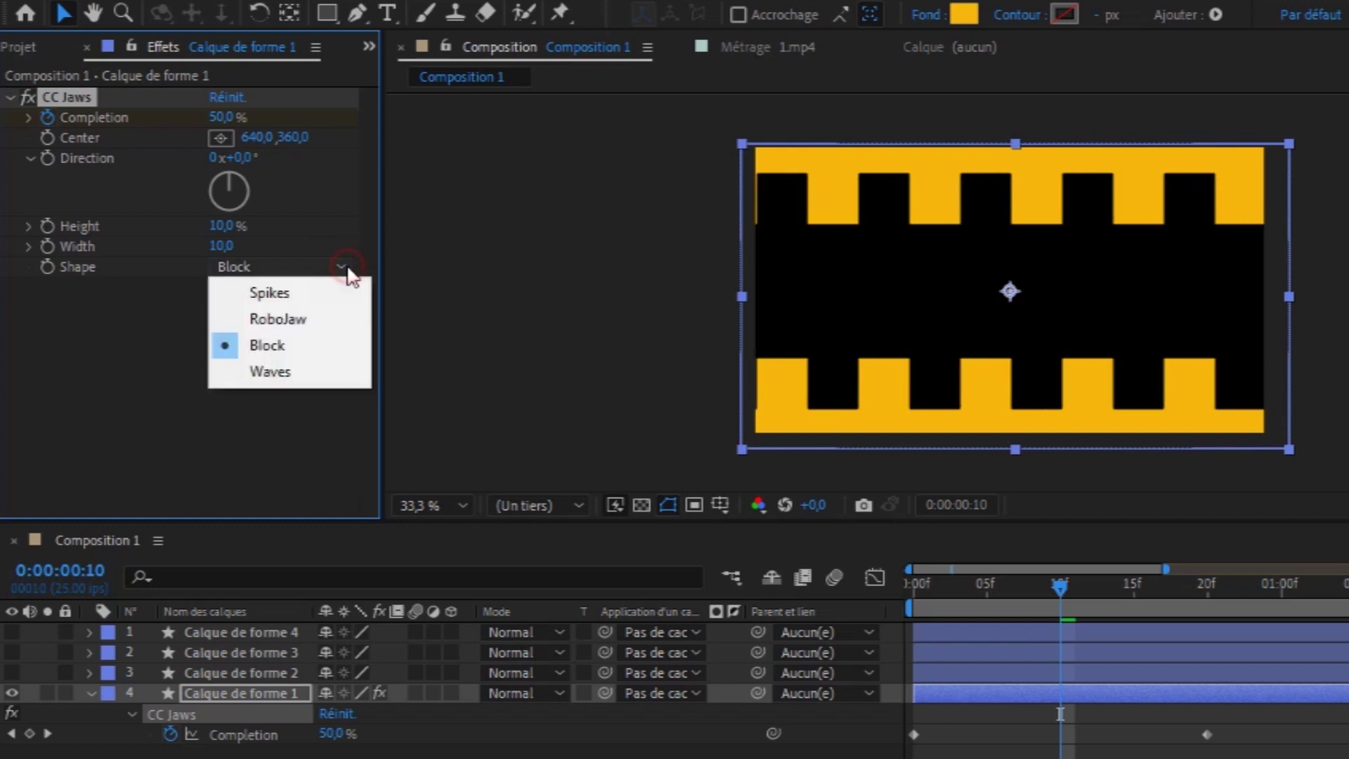
left_click(312, 367)
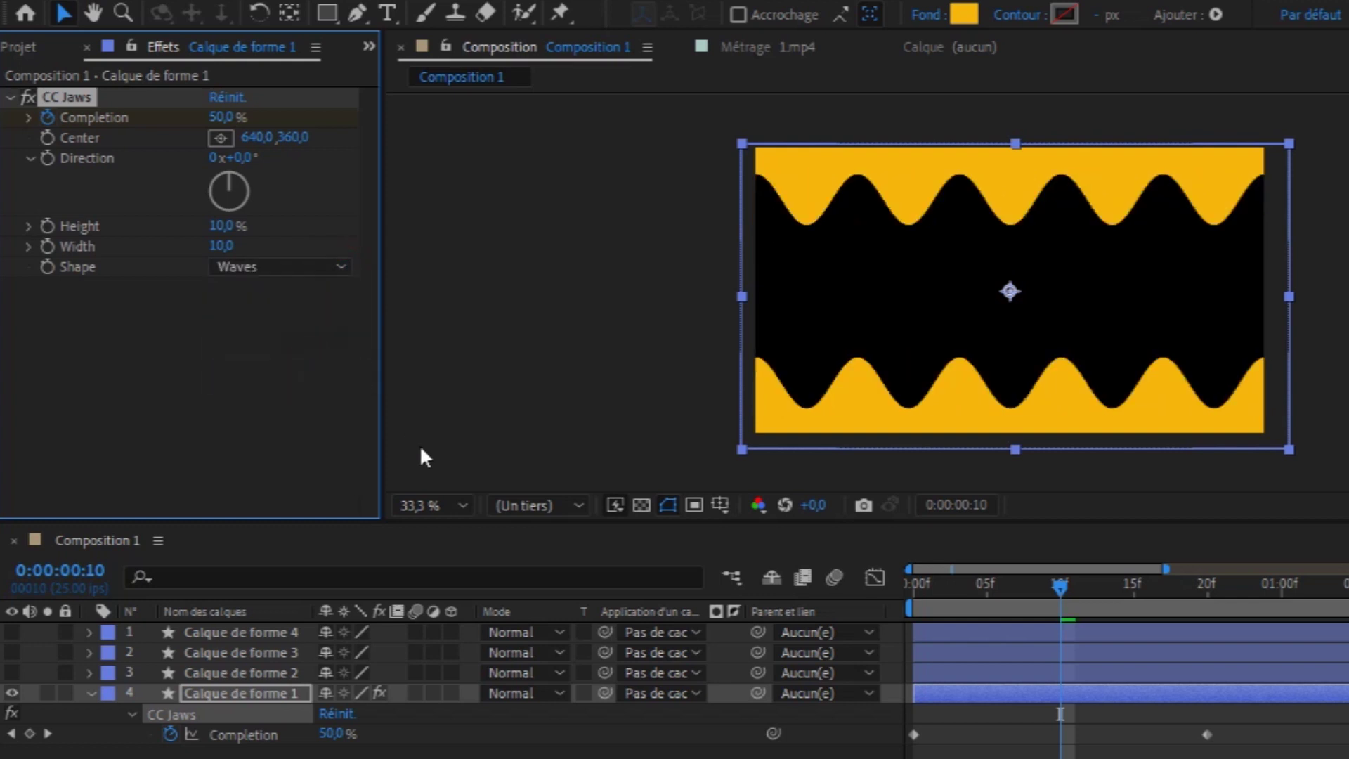
left_click_drag(1059, 585, 923, 640)
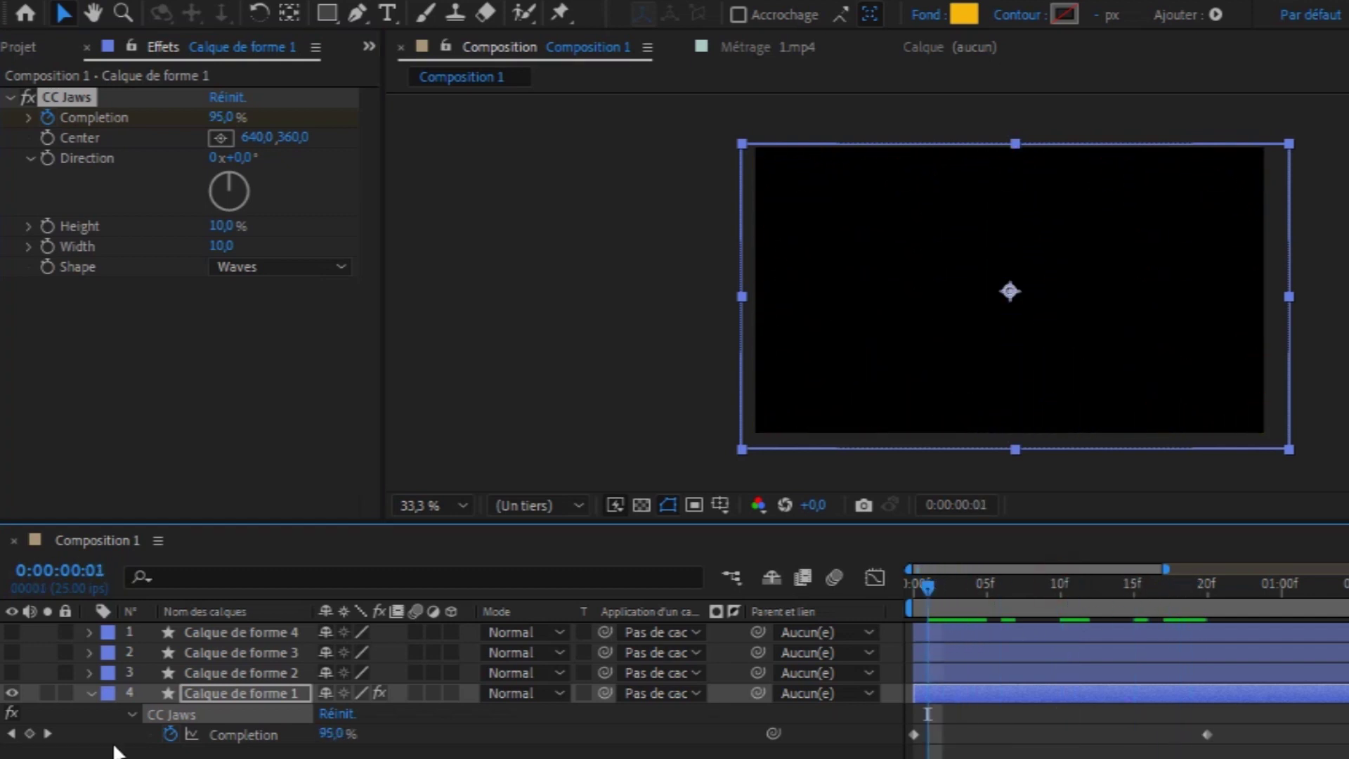
Step: Select Calque de forme 1's keyframed CC Jaws effect in the timeline and copy it
left_click(89, 693)
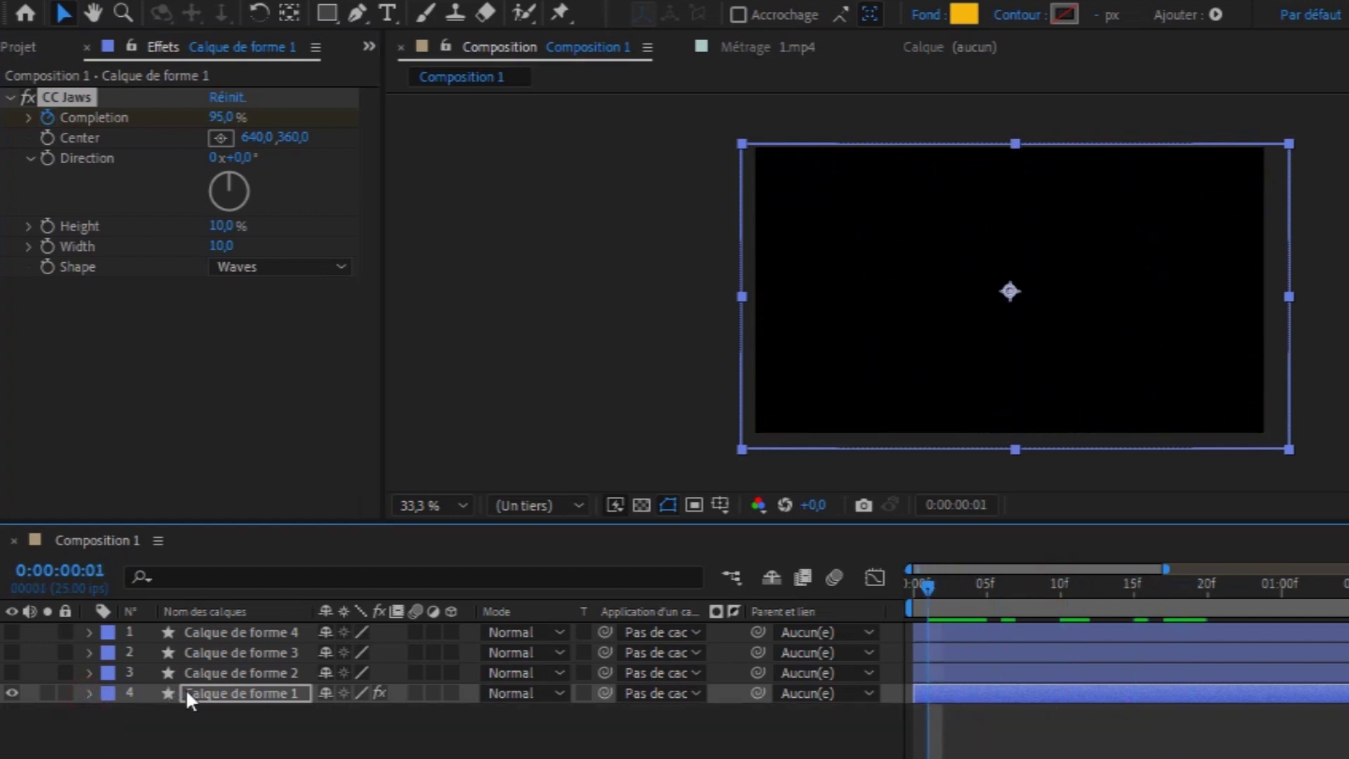
left_click(89, 692)
scroll(125, 706, "down", 2)
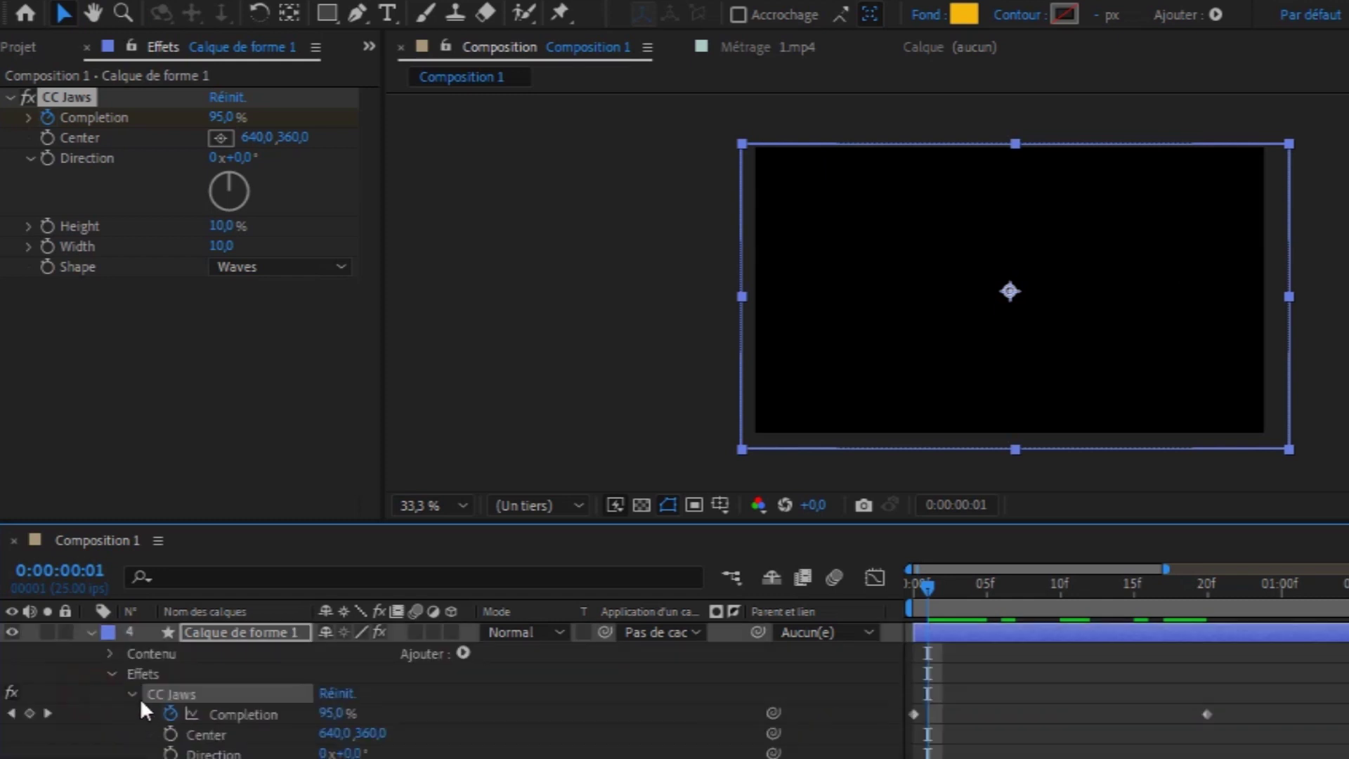
left_click(243, 624)
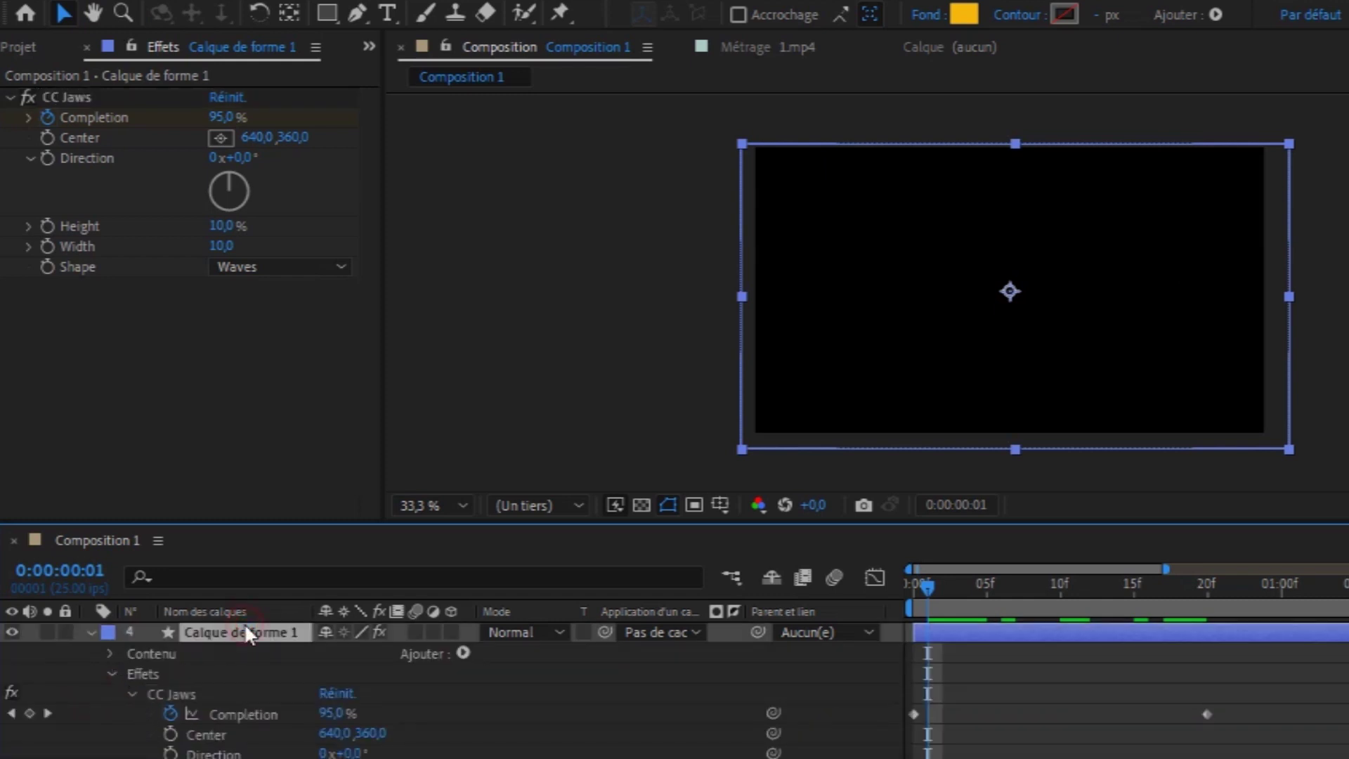
key("u")
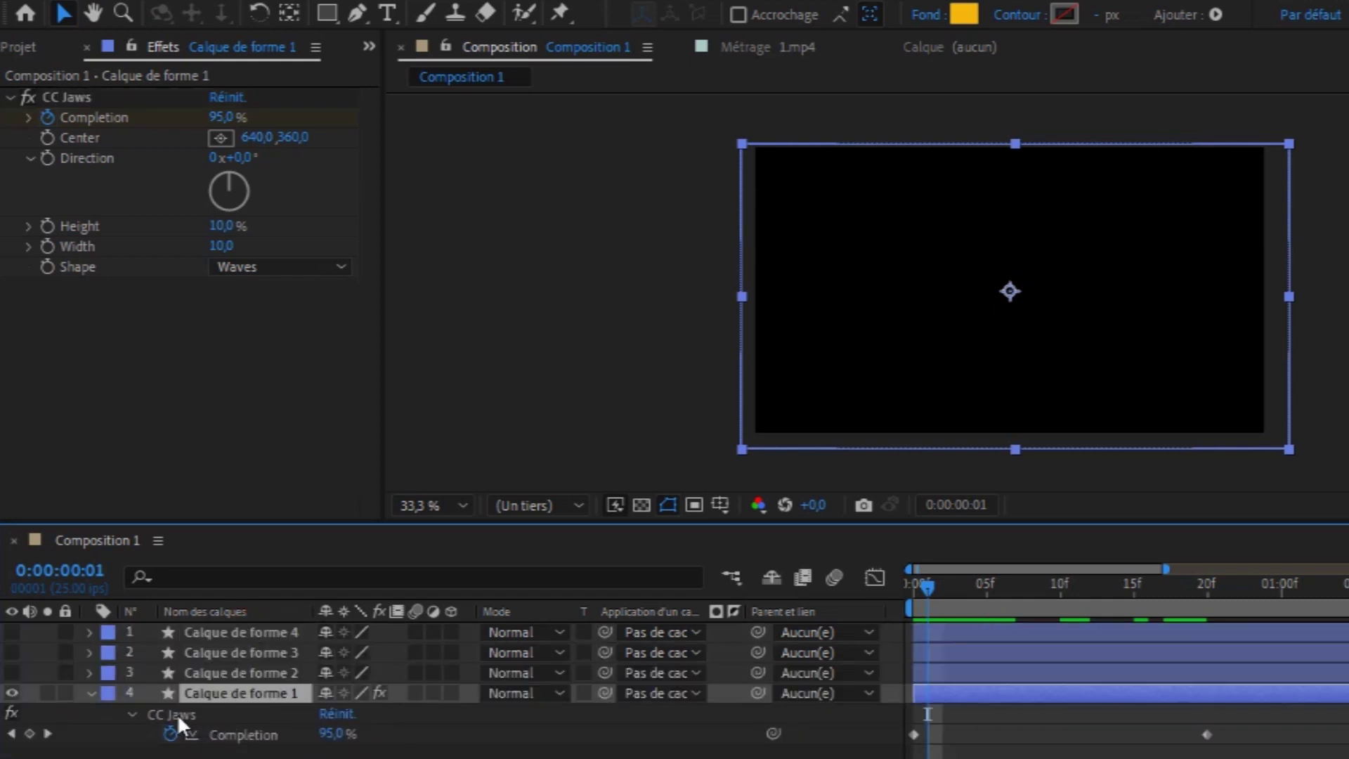
left_click(178, 714)
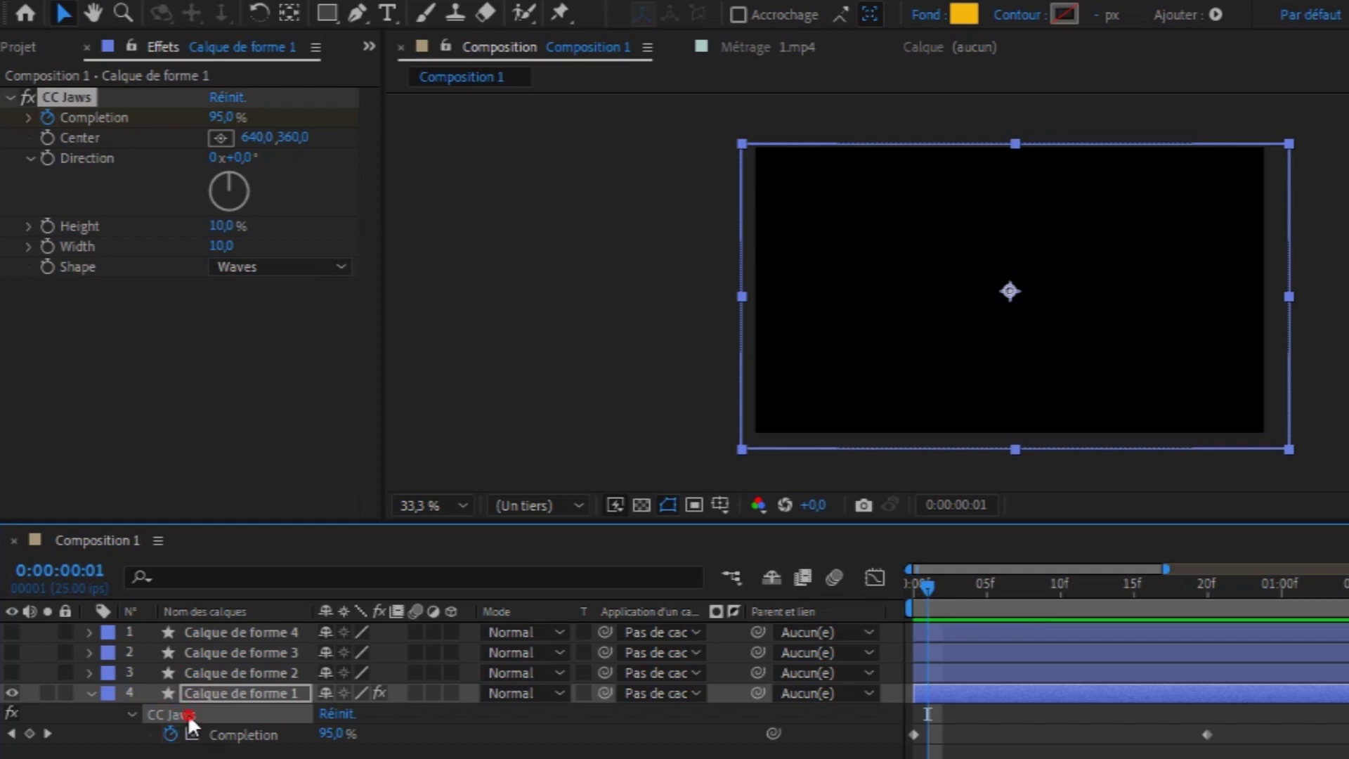
left_click(90, 692)
key("ctrl+c")
Step: Return the playhead to frame 0 and paste CC Jaws onto Calque de forme 2
left_click_drag(926, 589, 858, 588)
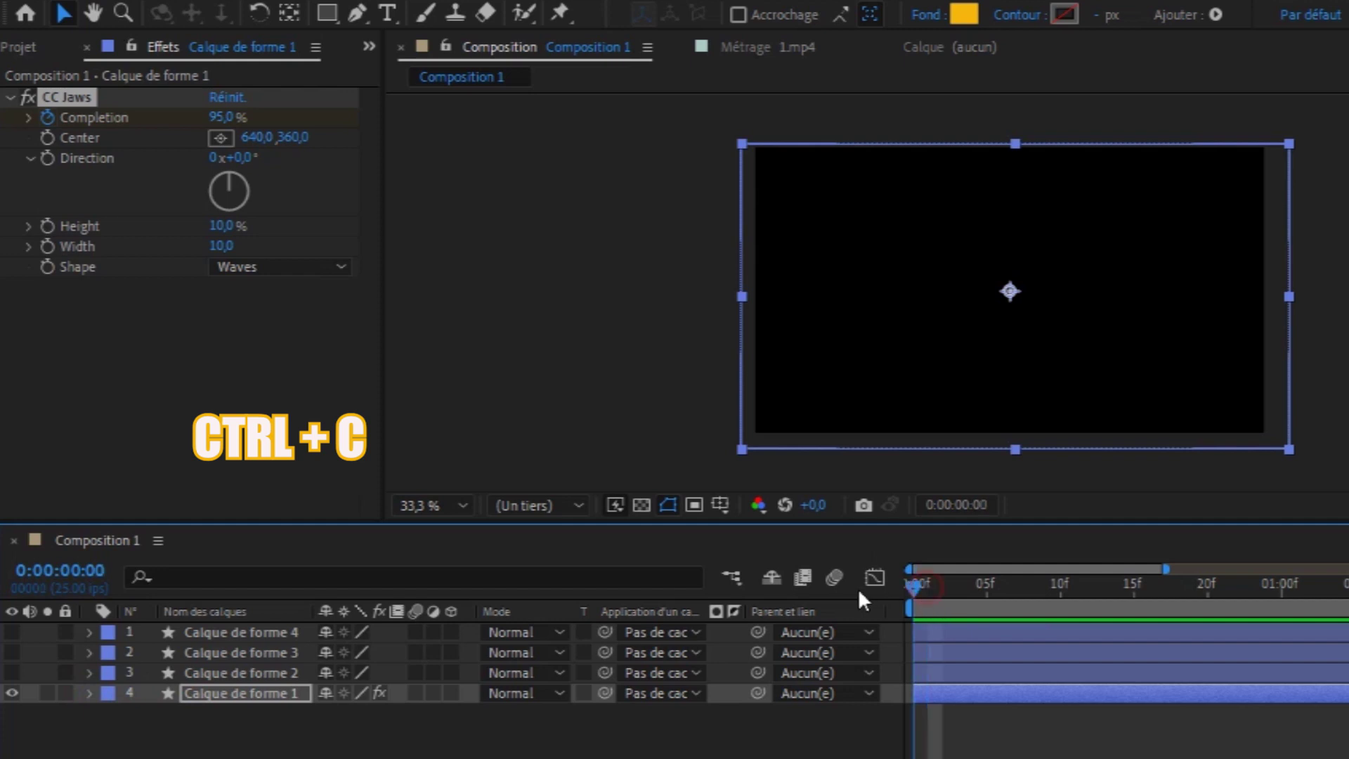
left_click(219, 670)
key("ctrl+v")
Step: Paste CC Jaws onto the three upper shape layers, make them visible, and shift them later
left_click(199, 633, "shift")
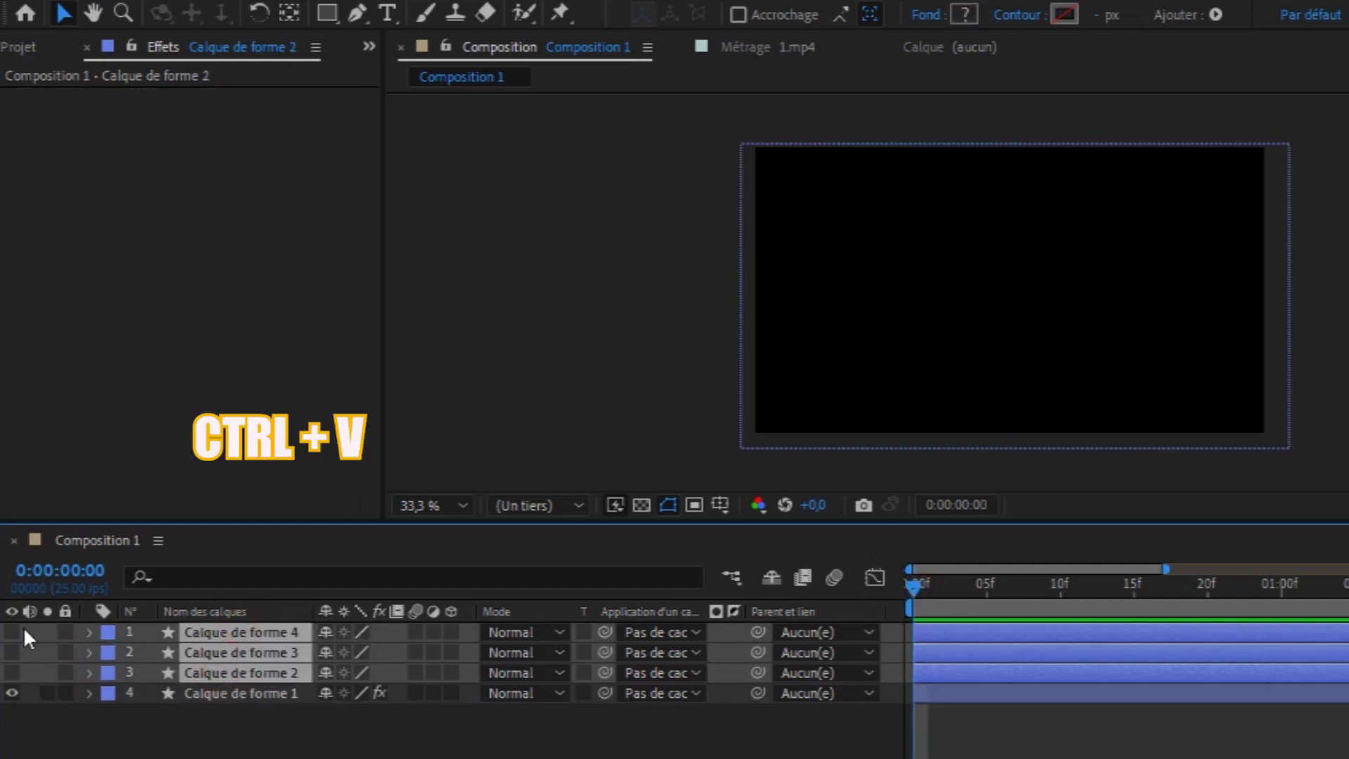
left_click_drag(10, 633, 10, 672)
key("ctrl+v")
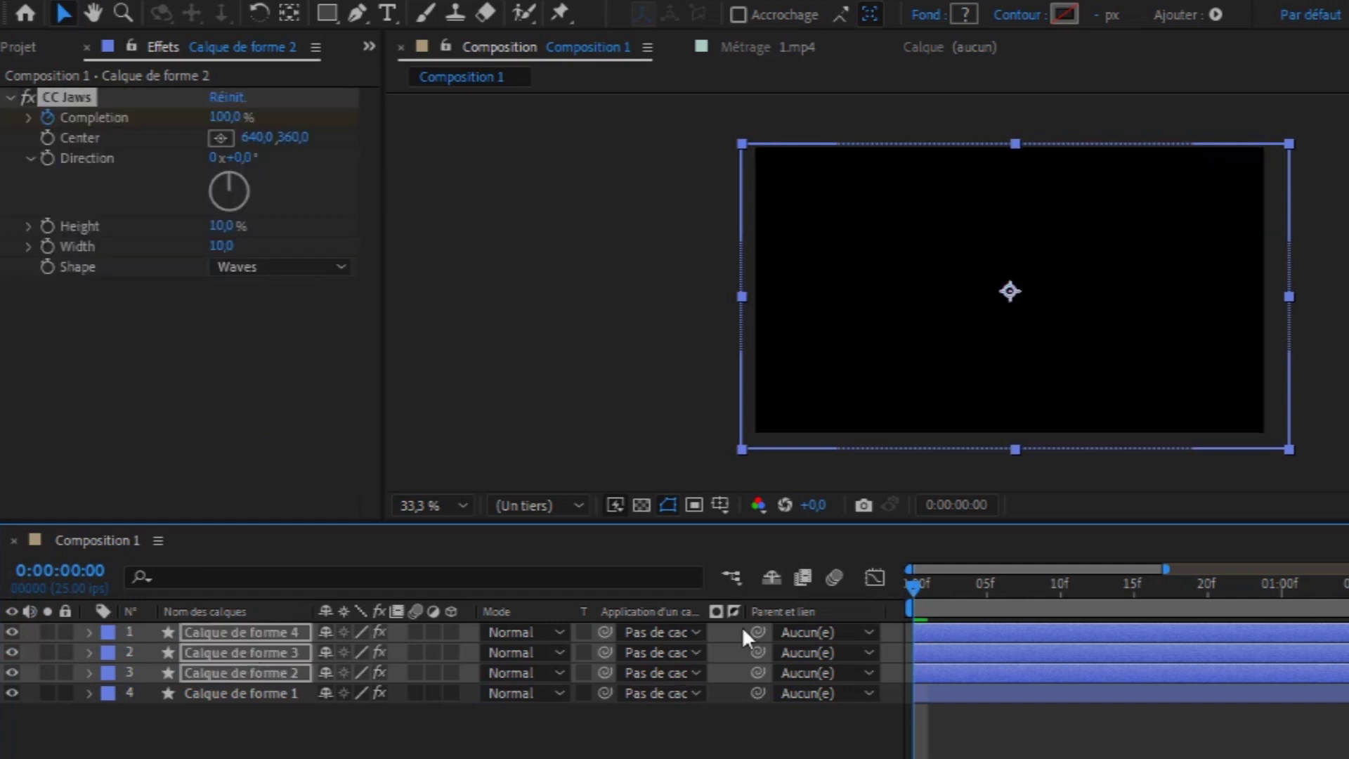
left_click_drag(977, 631, 1030, 632)
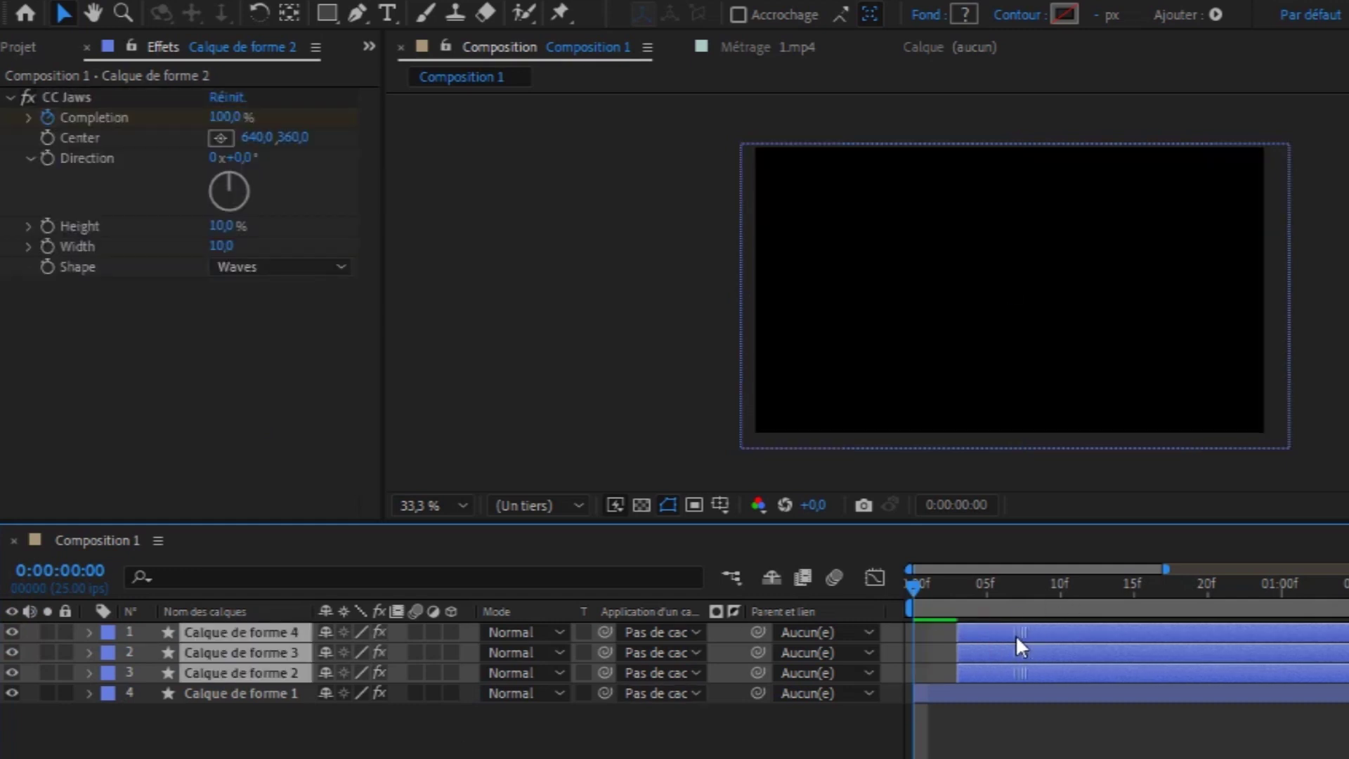
Step: Delay Calque de forme 4 and 3 a few more frames
left_click(792, 750)
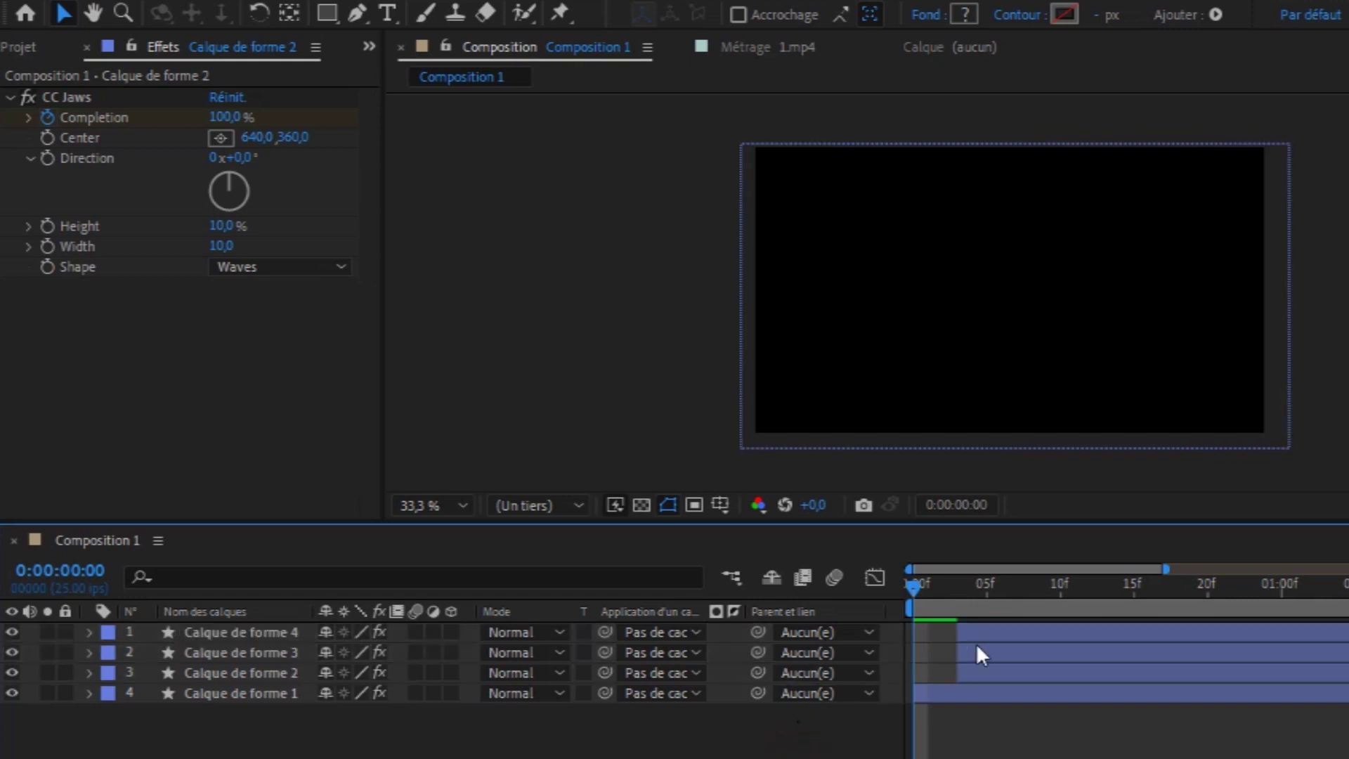
left_click(1012, 635)
left_click(1009, 655, "ctrl")
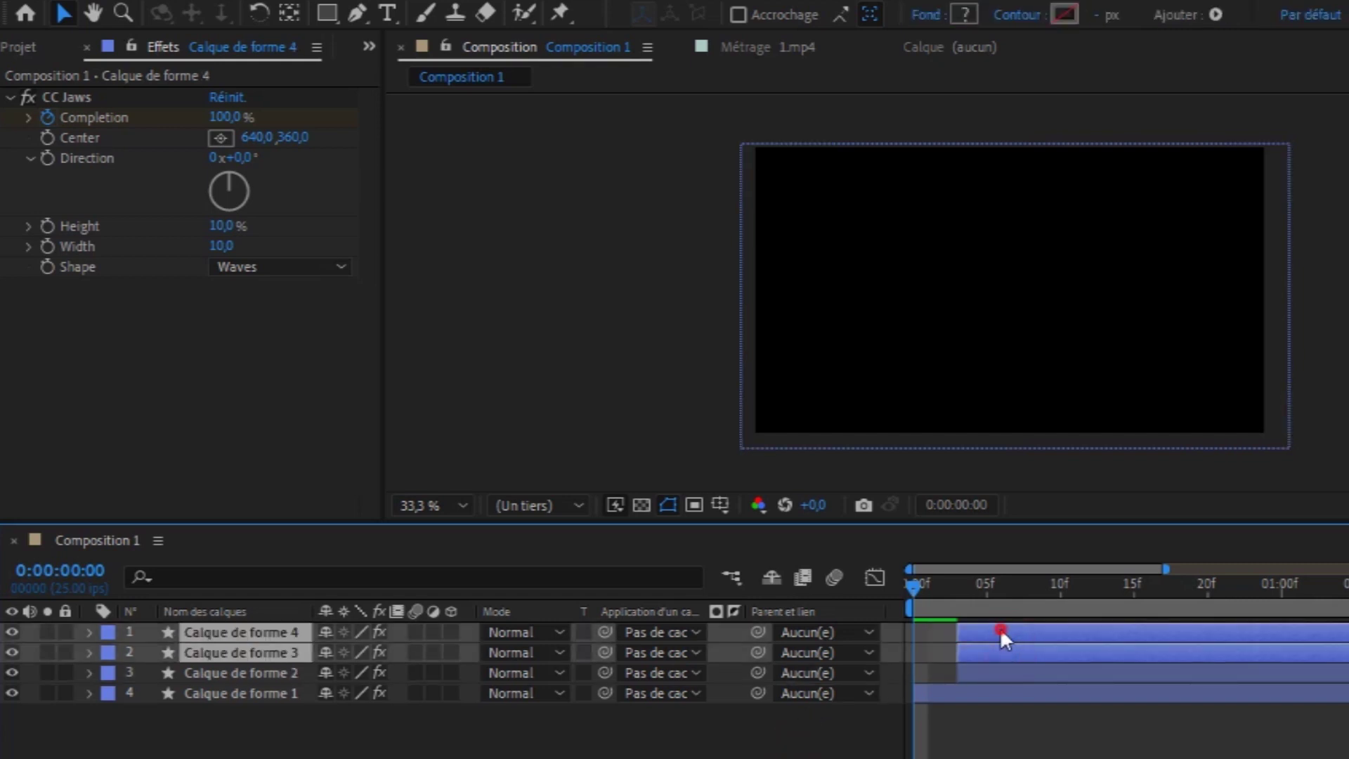
left_click_drag(1001, 627, 1040, 627)
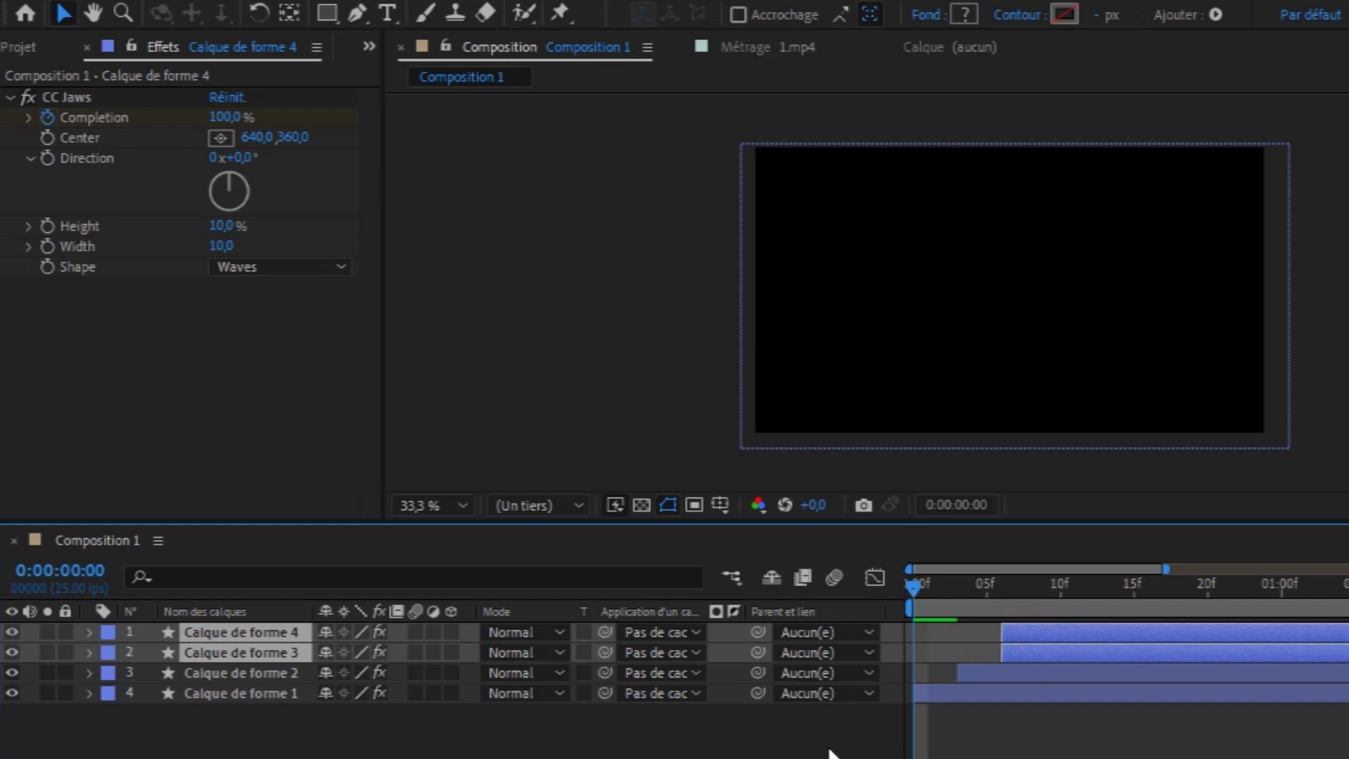
Step: Offset Calque de forme 4 a few frames beyond layer 3 and scrub to check the stagger
left_click(833, 745)
left_click(1026, 631)
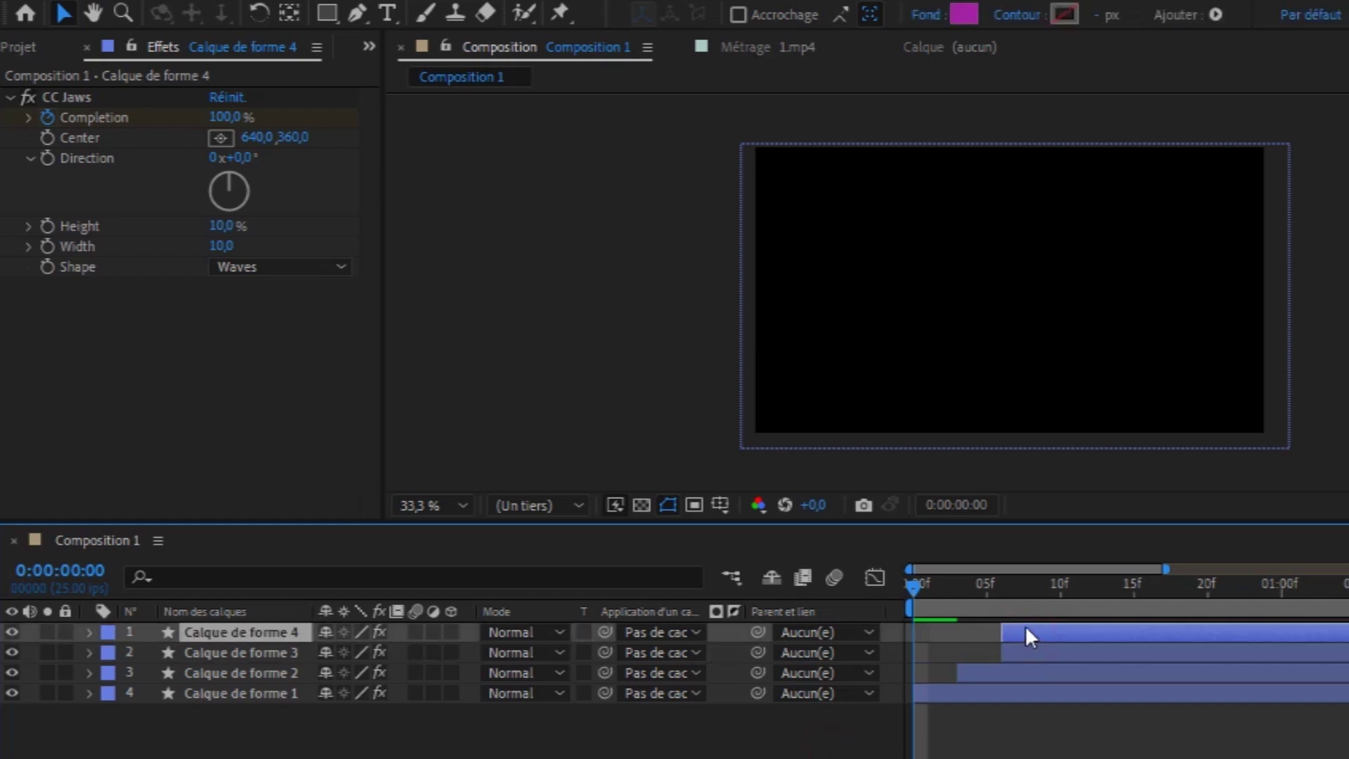
left_click_drag(1033, 633, 1076, 633)
left_click_drag(1083, 633, 1055, 632)
mouse_move(915, 585)
left_mouse_down()
mouse_move(1301, 592)
mouse_move(916, 635)
mouse_move(928, 635)
left_mouse_up()
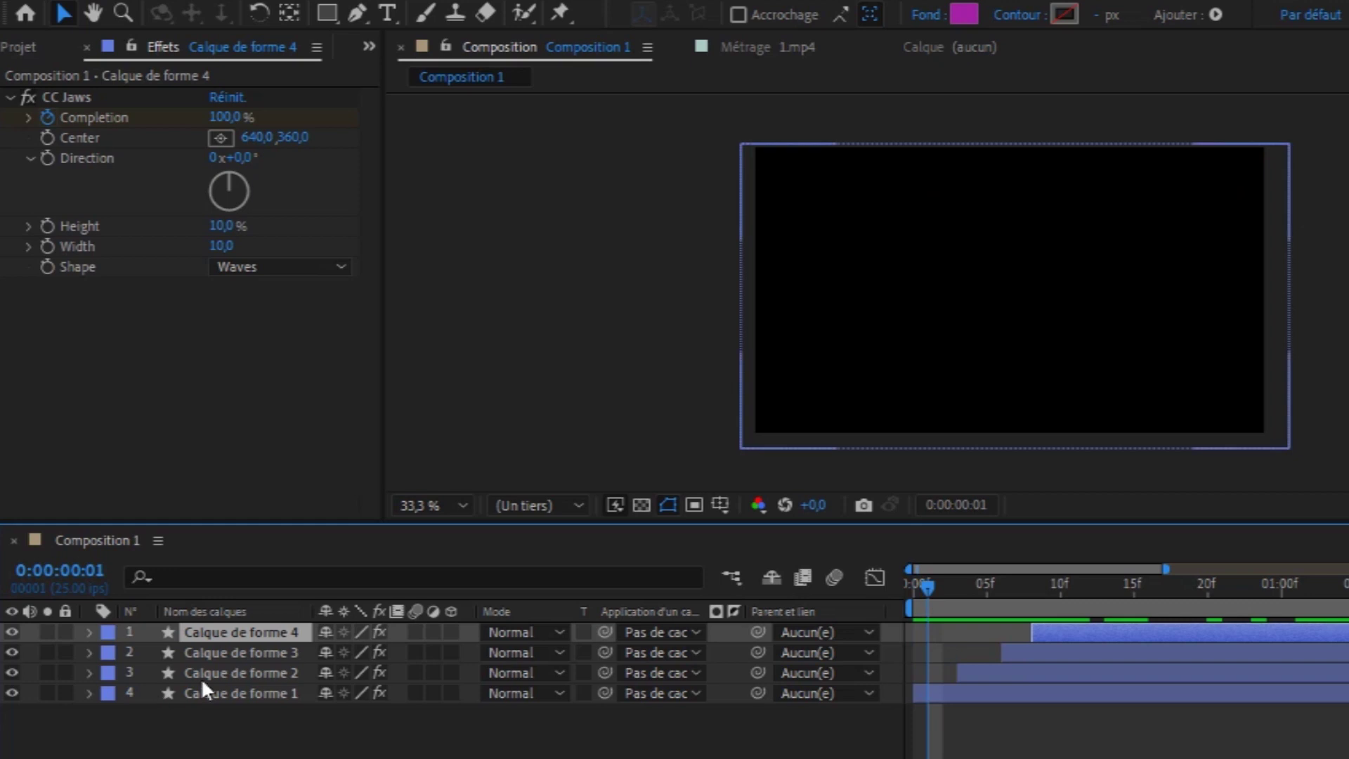
left_click(225, 679, "shift")
Step: Show the timeline in seconds, end the work area at 04s, and shift all four shape layers later together
left_click(225, 686, "shift")
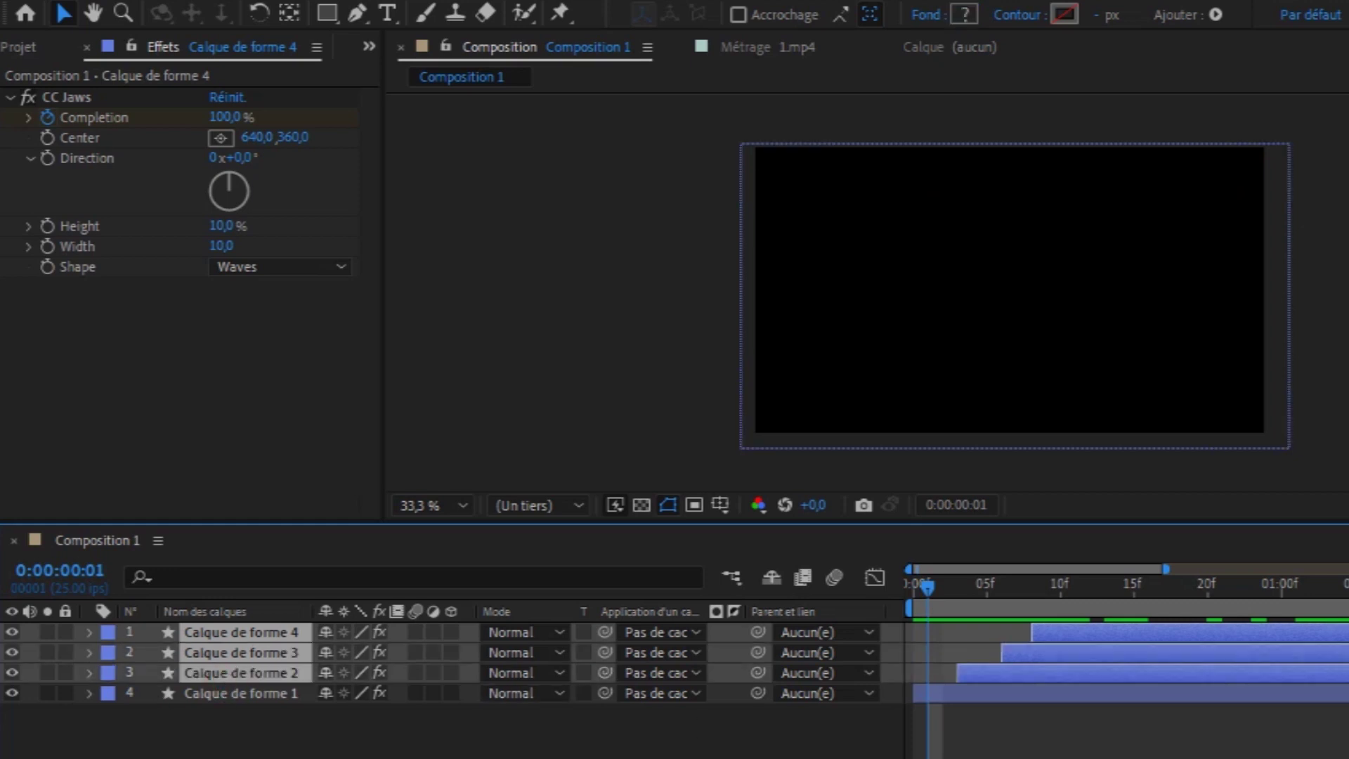
key("minus")
key("minus")
key("minus")
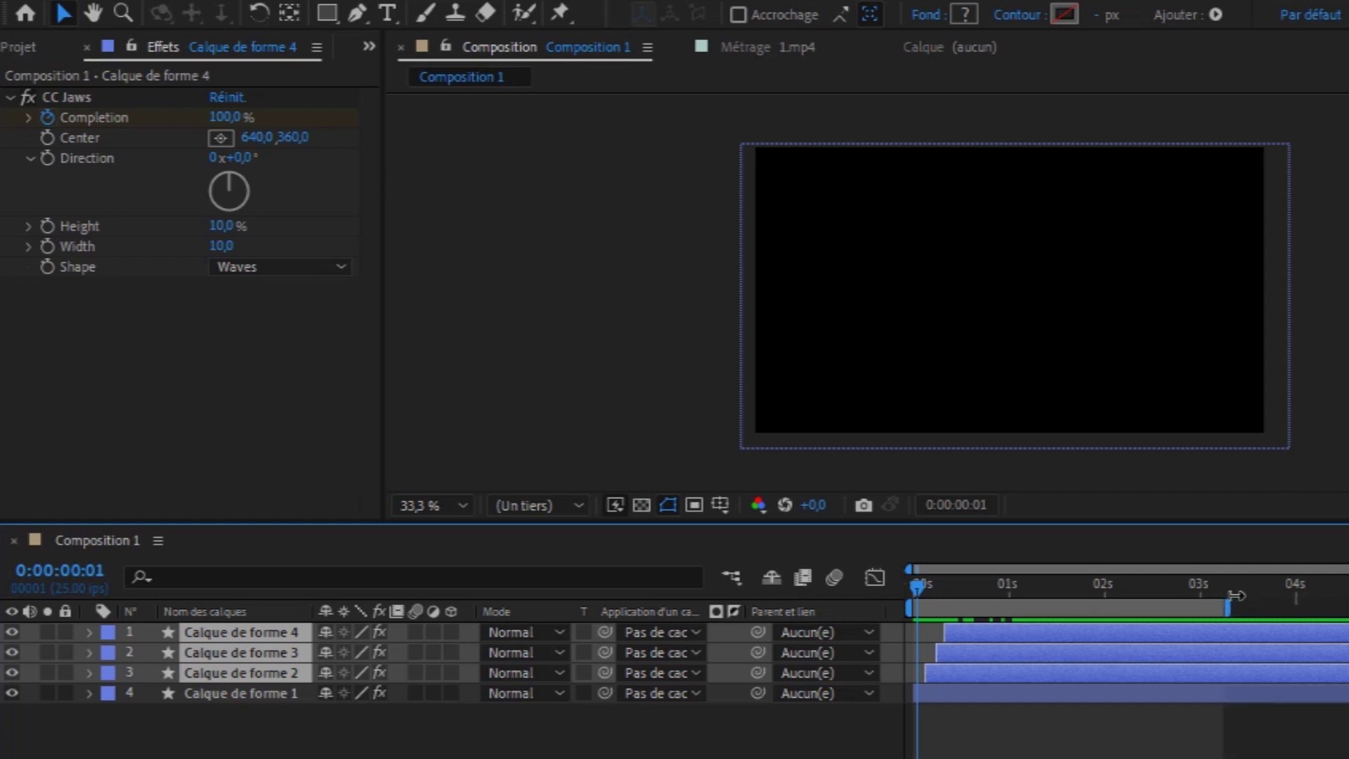
left_click_drag(1346, 608, 1295, 609)
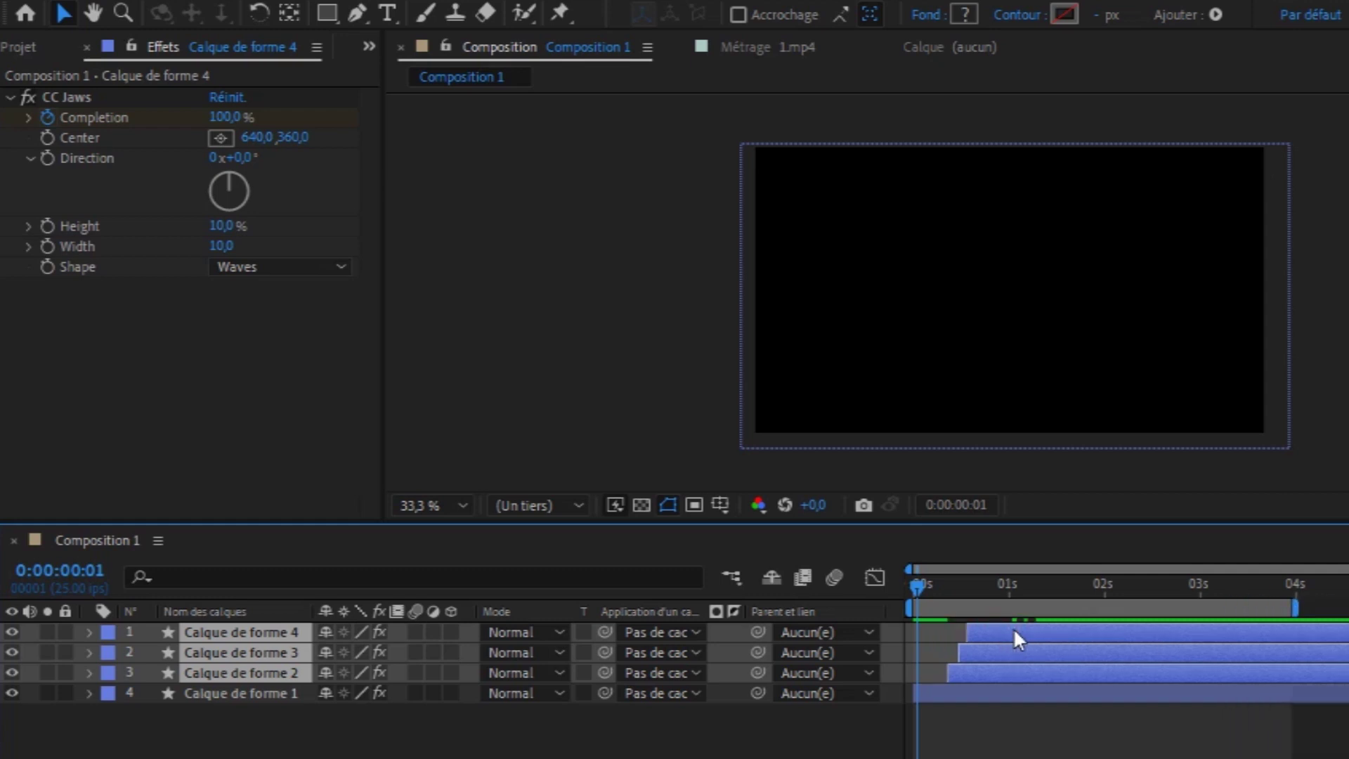
left_click(290, 690)
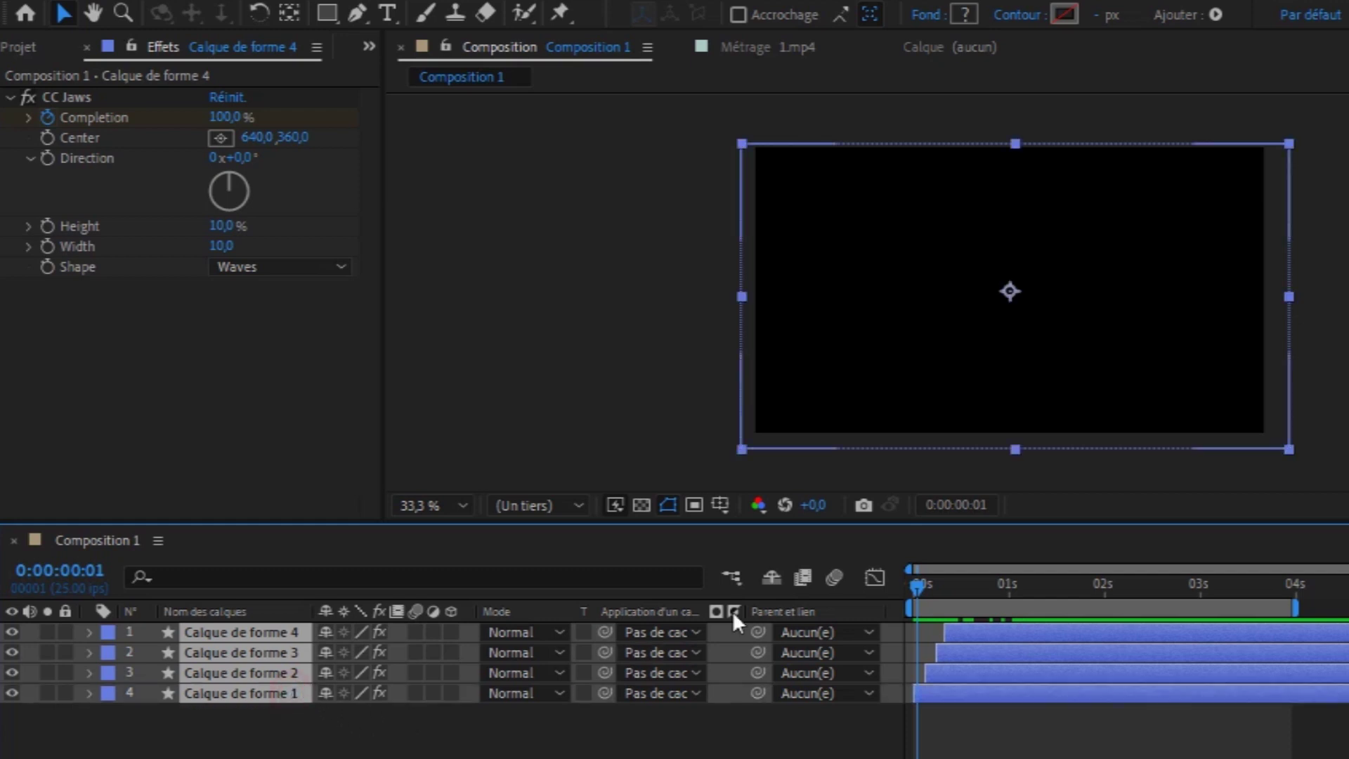
left_click_drag(977, 626, 1026, 627)
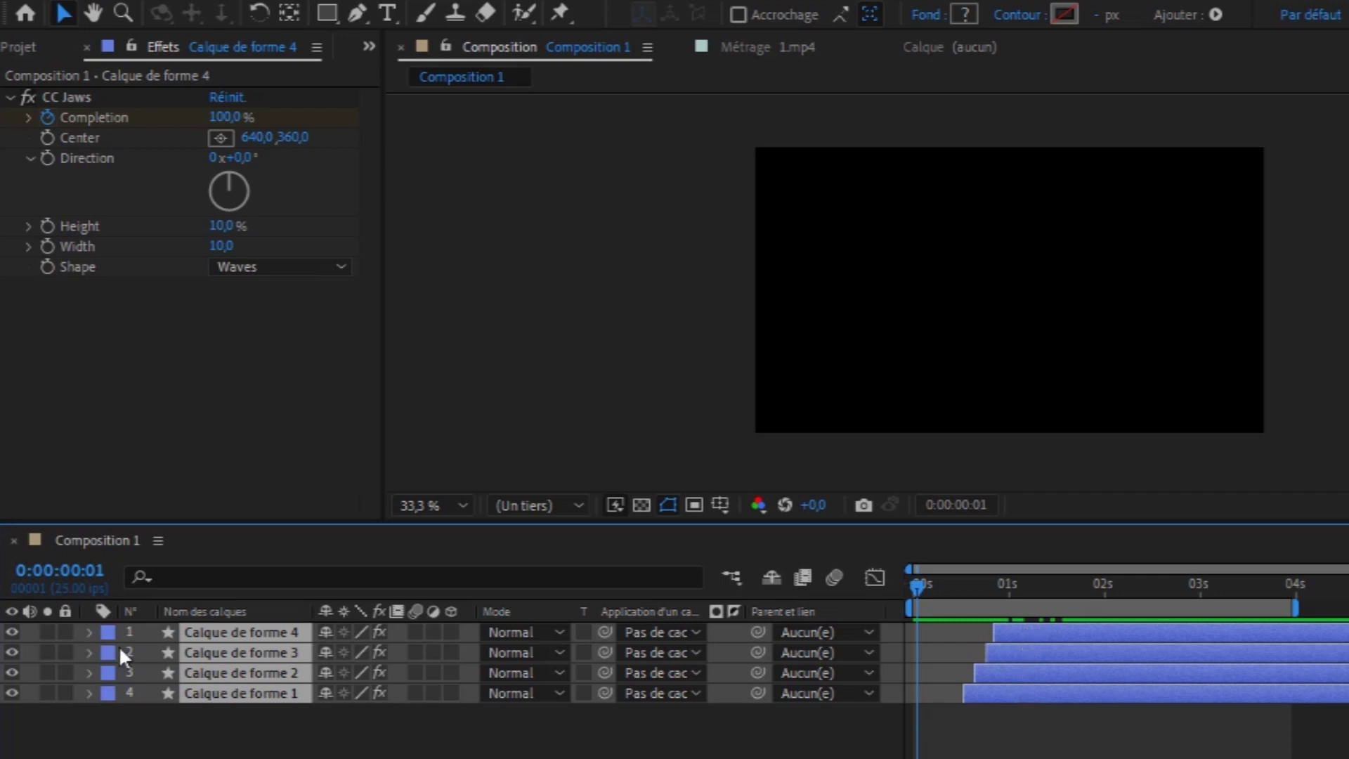
Step: Add 1.mp4 below the shape layers scaled to 221%, then insert RUSH2.mp4 as layer 2
left_click(16, 44)
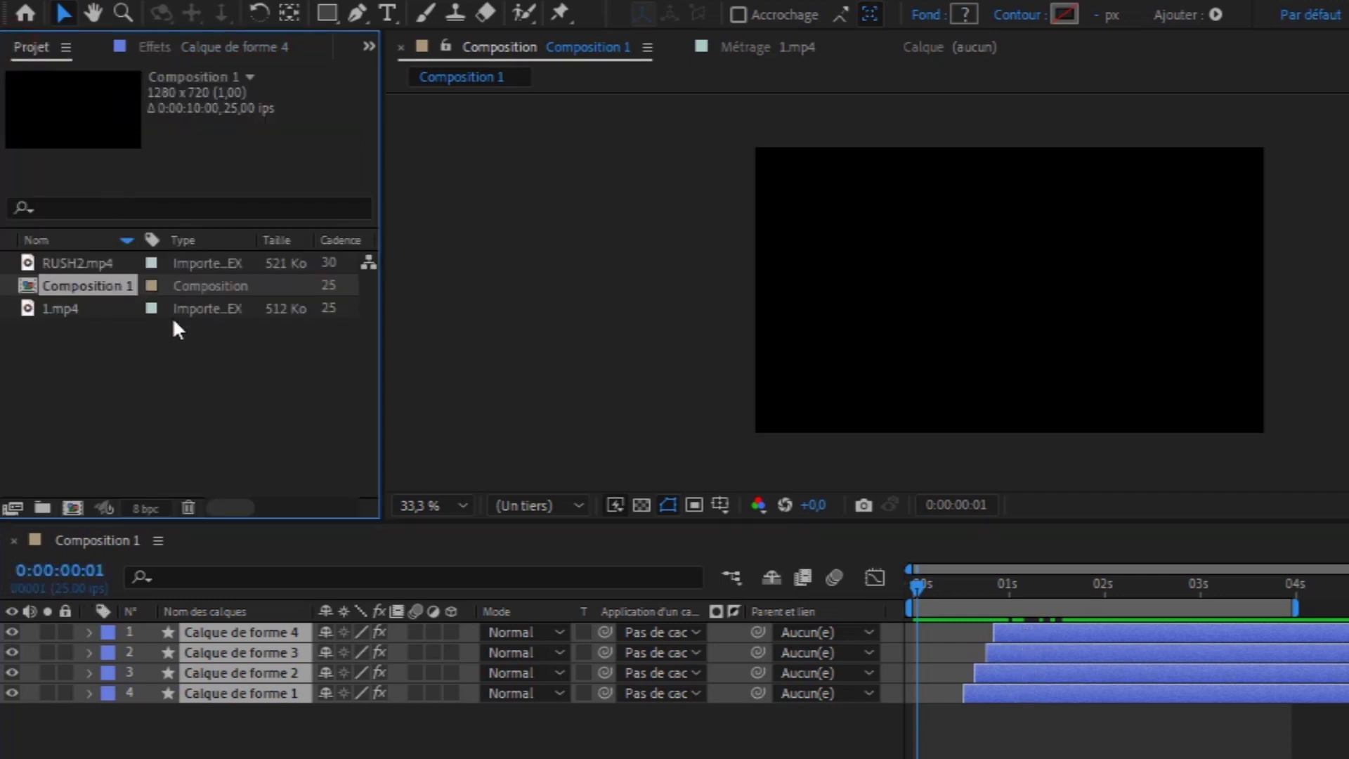
left_click_drag(62, 306, 141, 726)
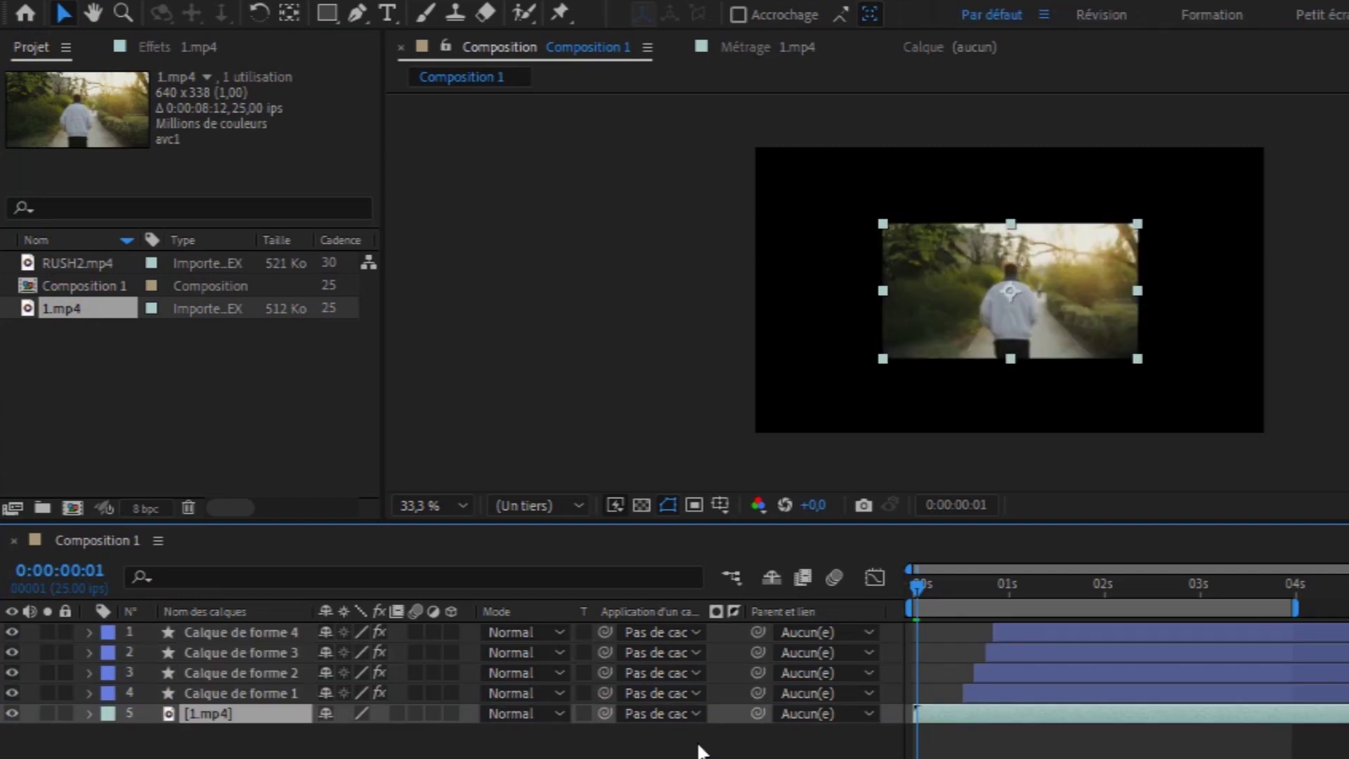
key("s")
left_click(349, 733)
left_click_drag(350, 734, 496, 740)
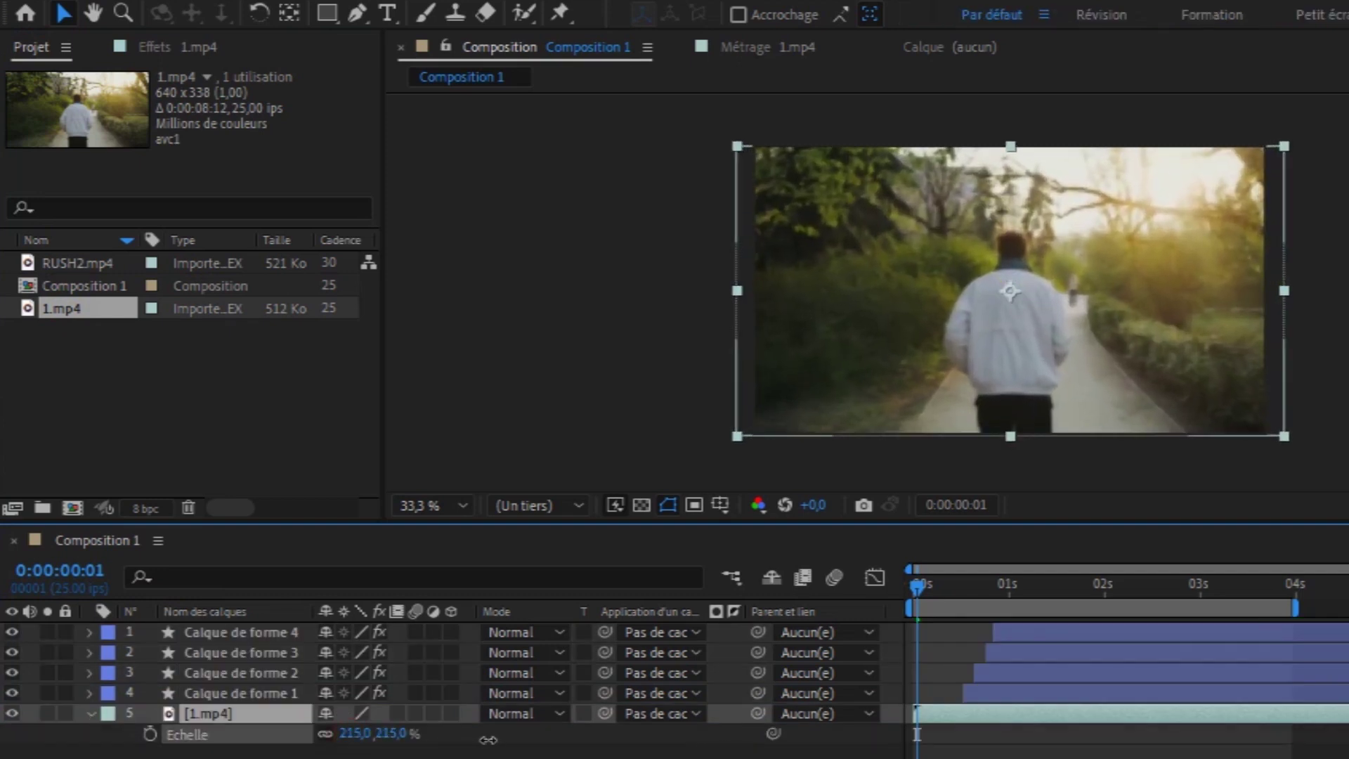
key("Return")
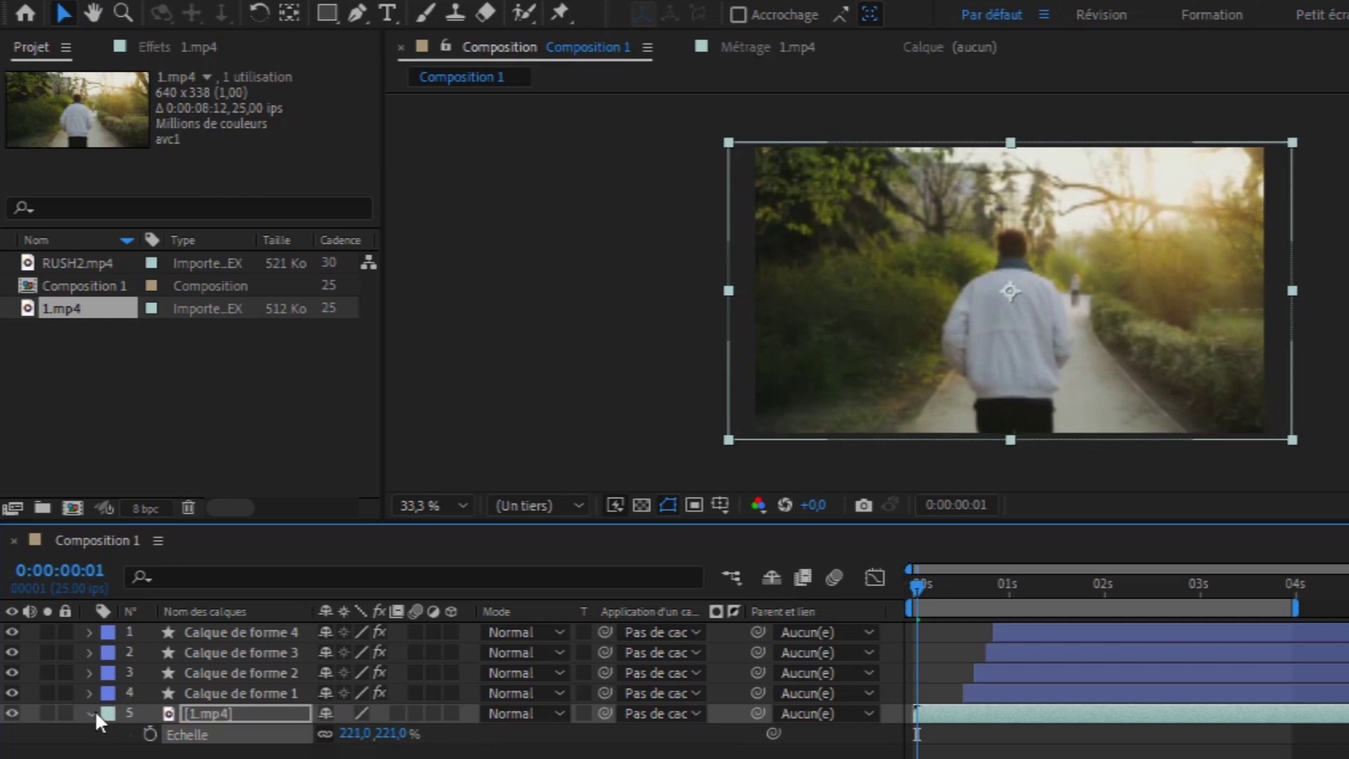
left_click(89, 714)
mouse_move(79, 262)
left_mouse_down()
mouse_move(165, 305)
mouse_move(243, 643)
left_mouse_up()
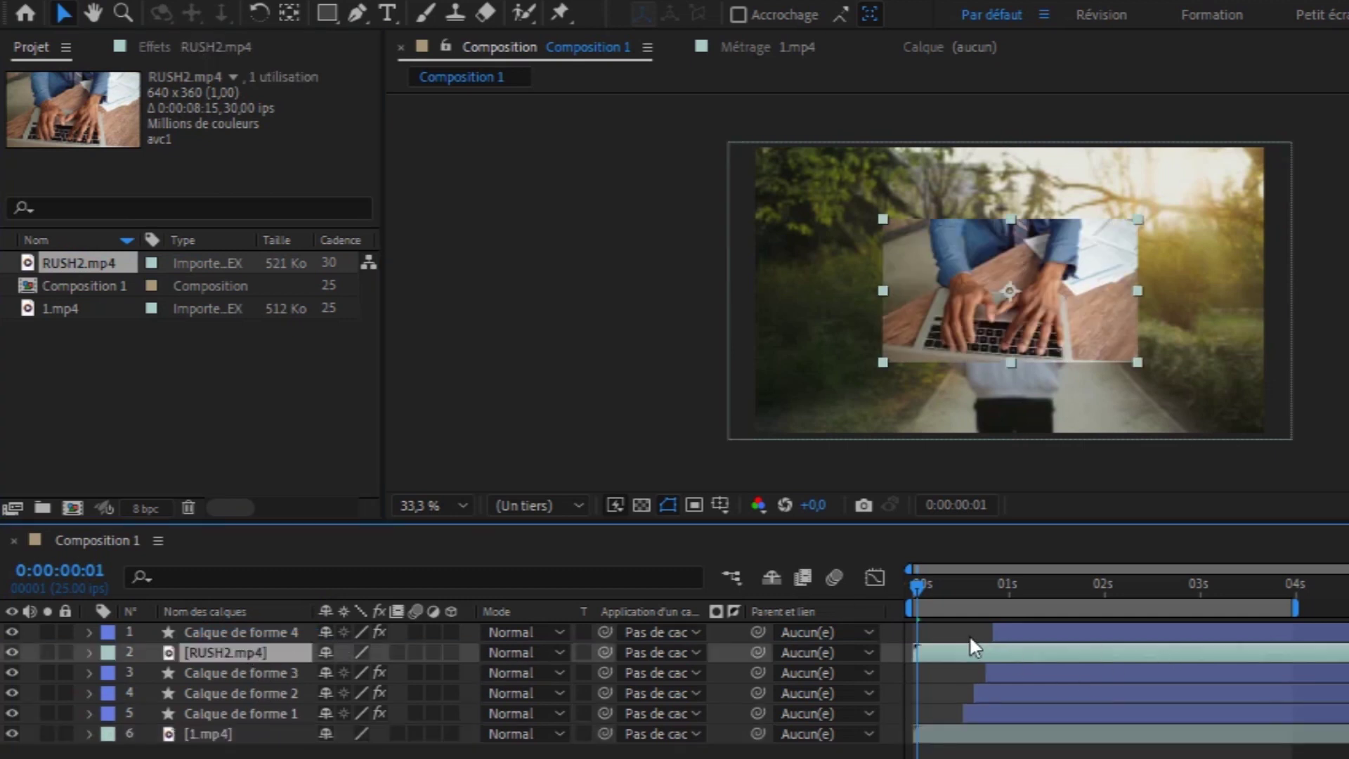
Step: Shift RUSH2.mp4 to start about 1 s in, level with Calque de forme 4, and scale it to 218%
left_click_drag(939, 652, 980, 650)
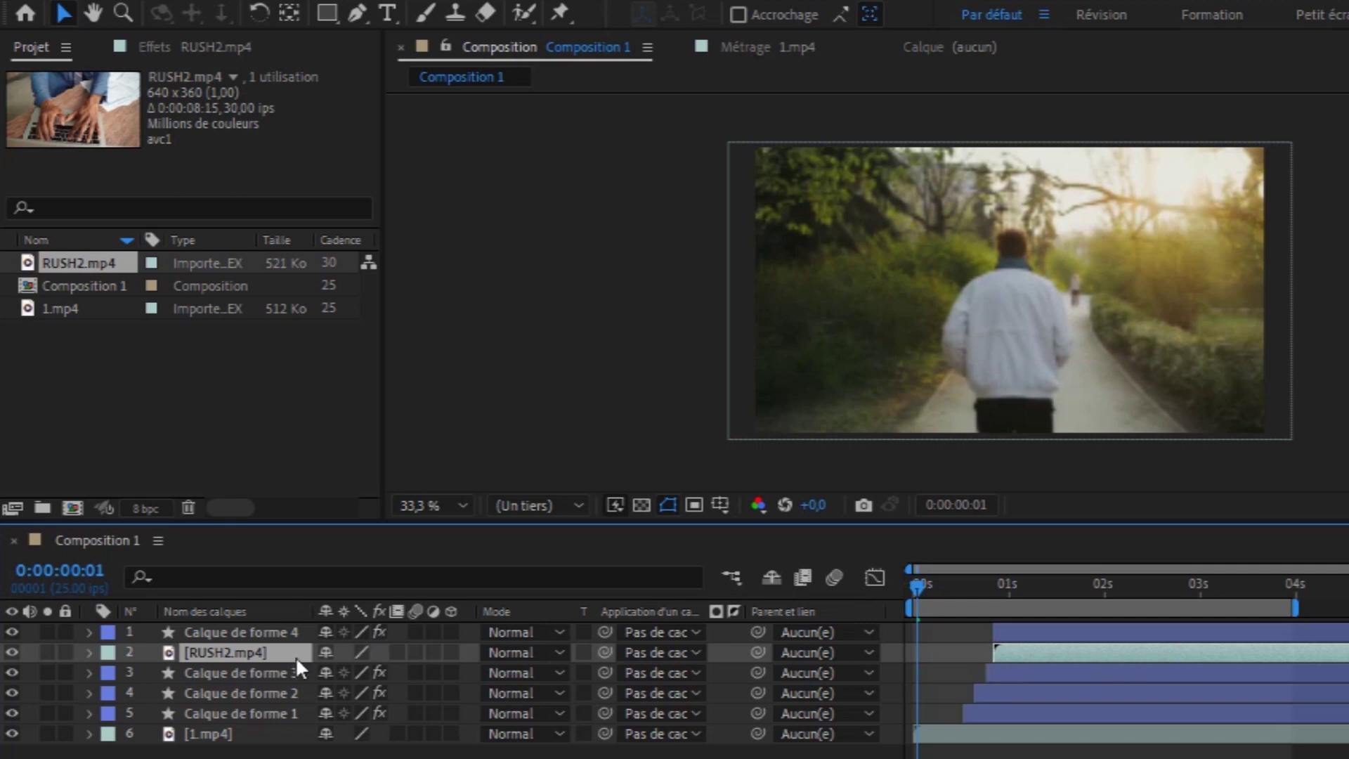
left_click_drag(1011, 594, 1047, 602)
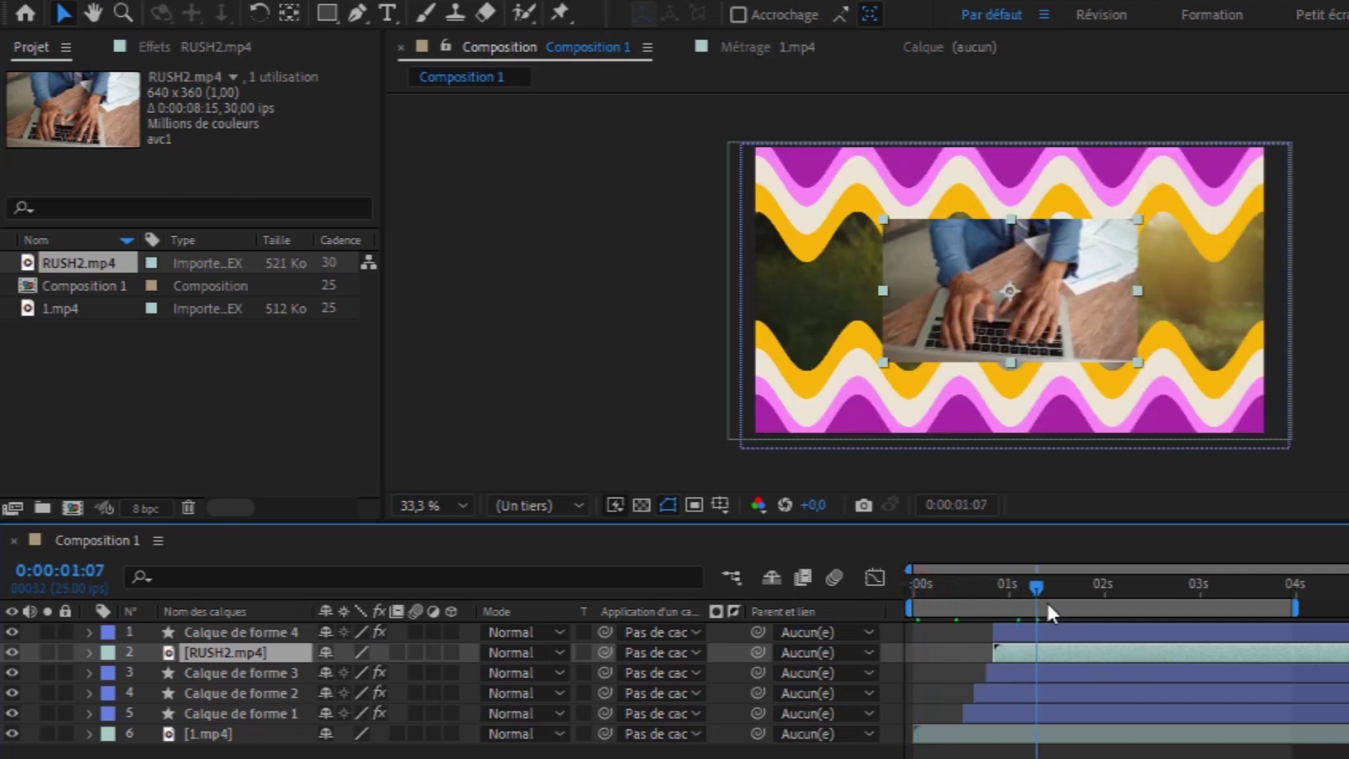
key("s")
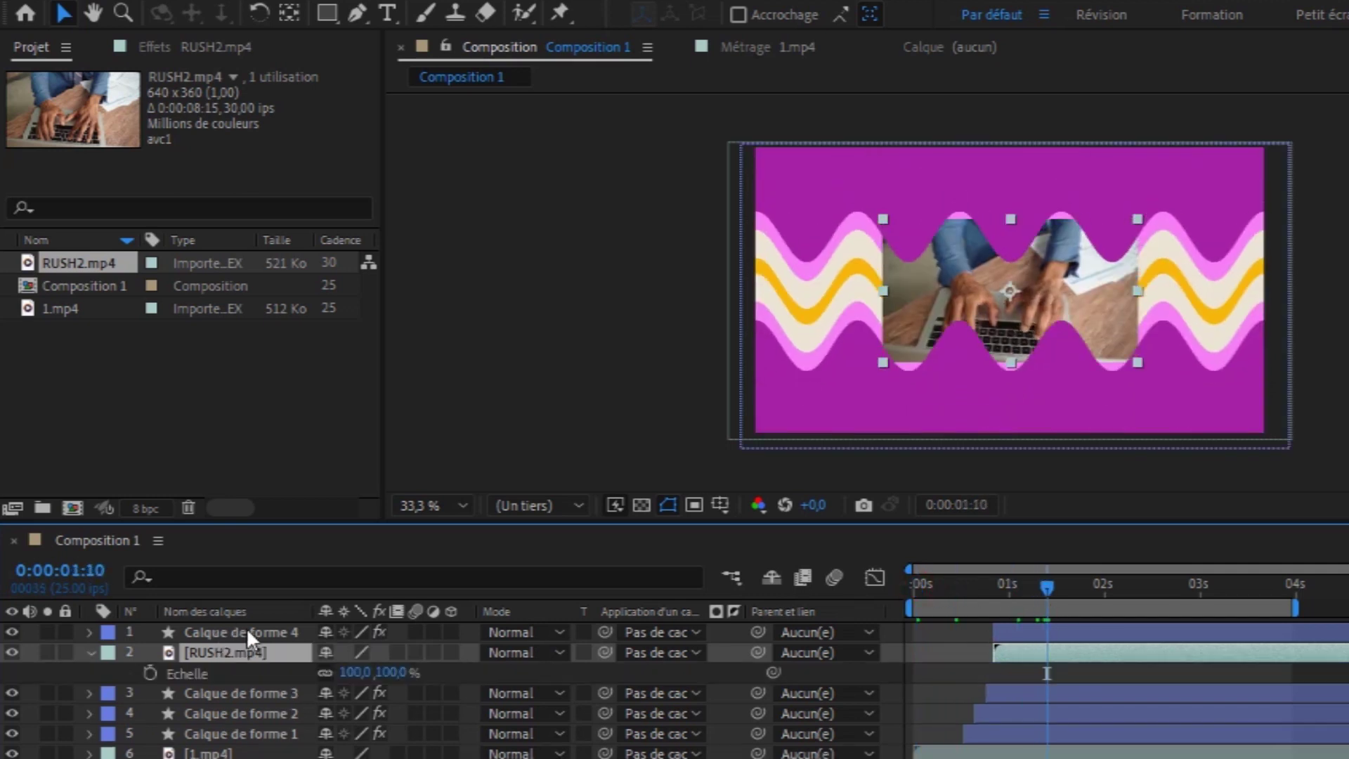
left_click_drag(351, 672, 515, 699)
key("Return")
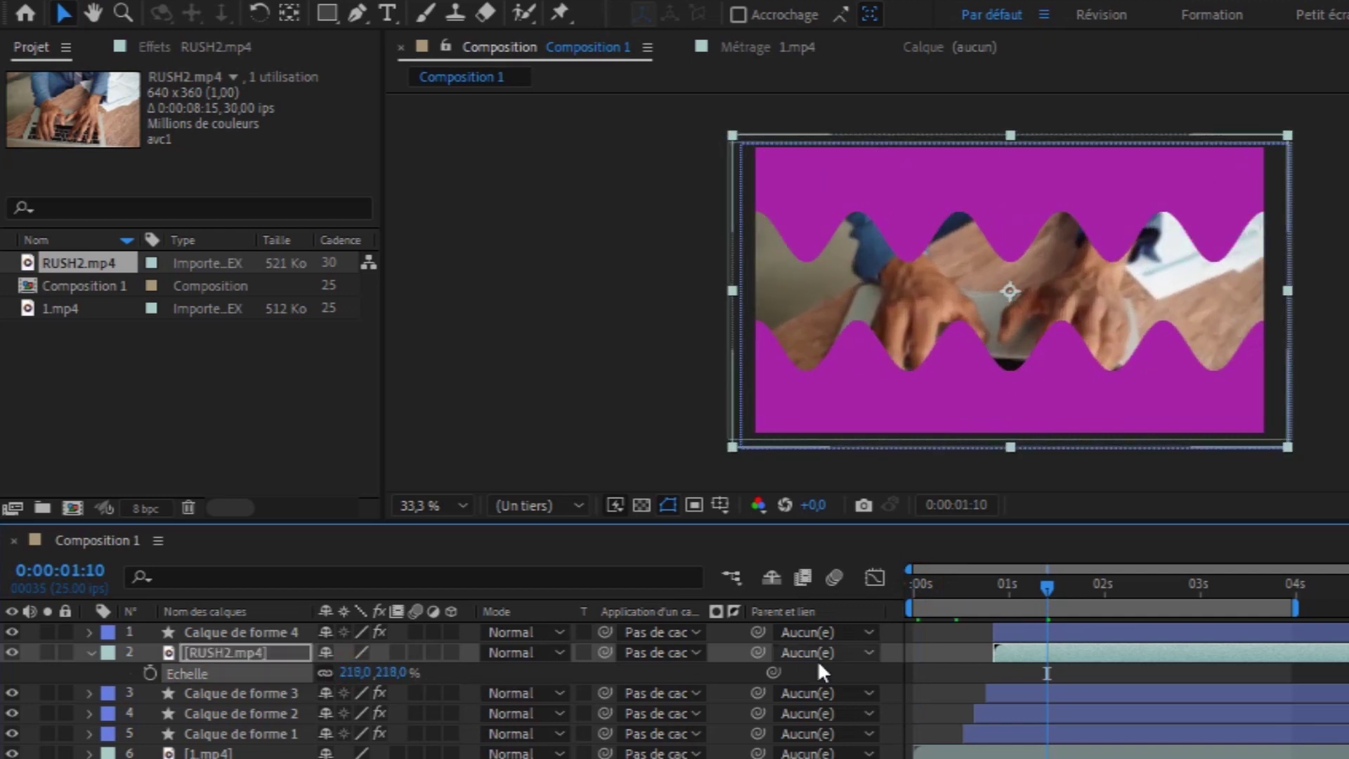
left_click(695, 652)
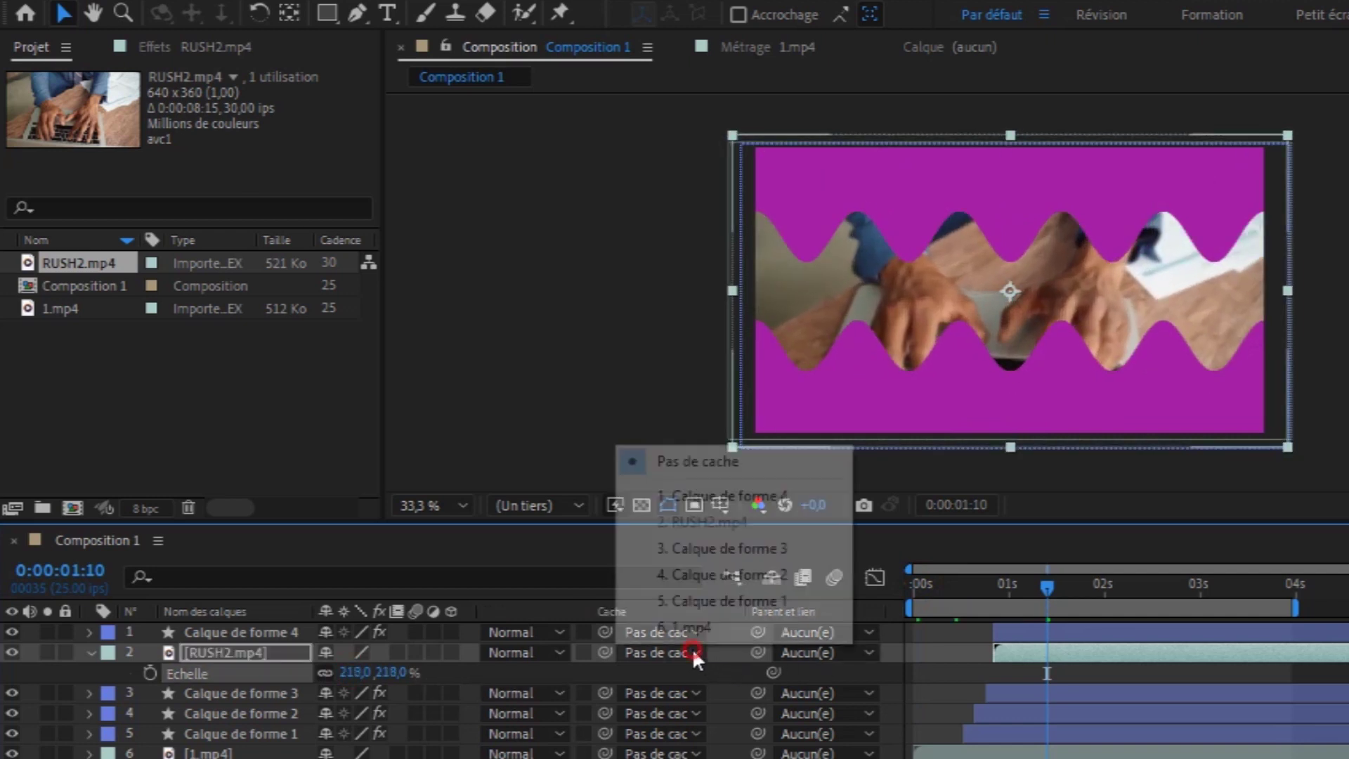
Step: Make Calque de forme 4 the track matte of RUSH2.mp4, then rewind and preview the transition
left_click(719, 493)
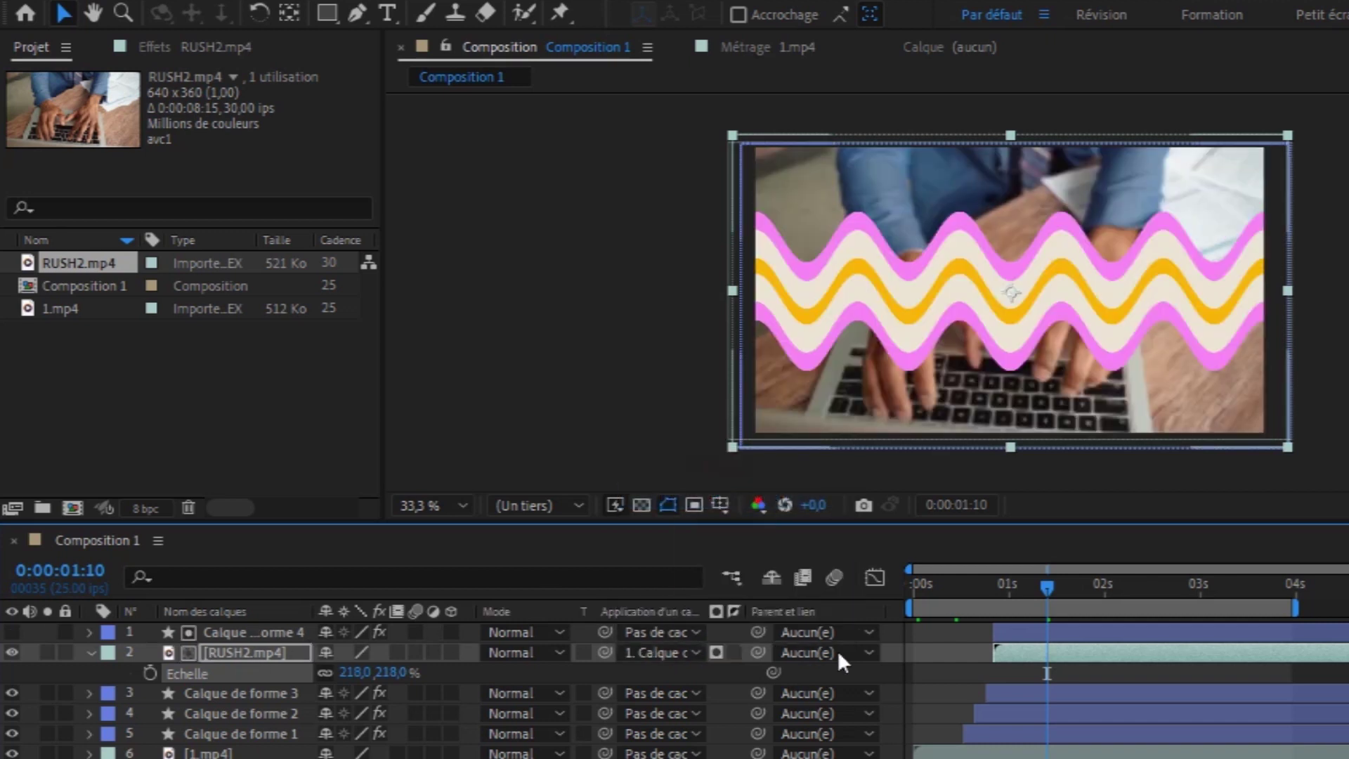
left_click_drag(1050, 586, 879, 594)
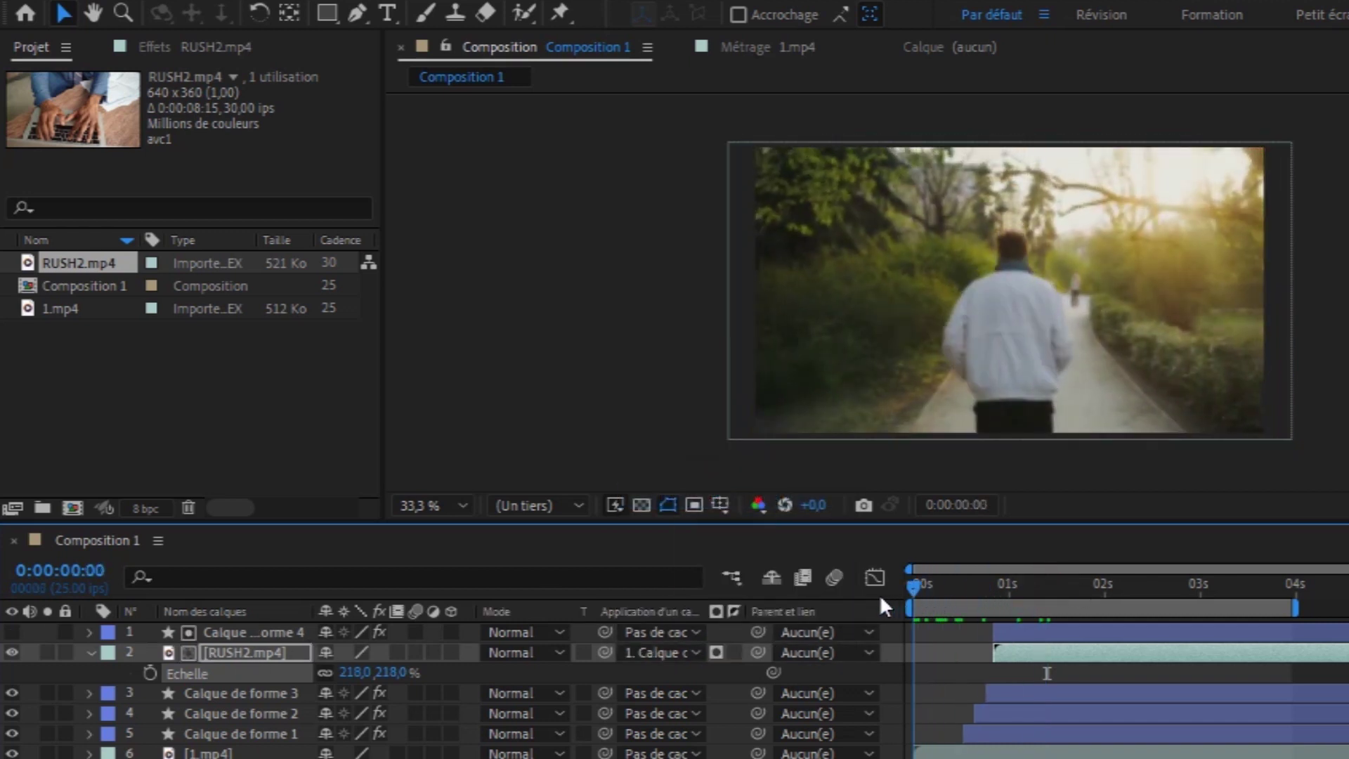
left_click(90, 652)
key("space")
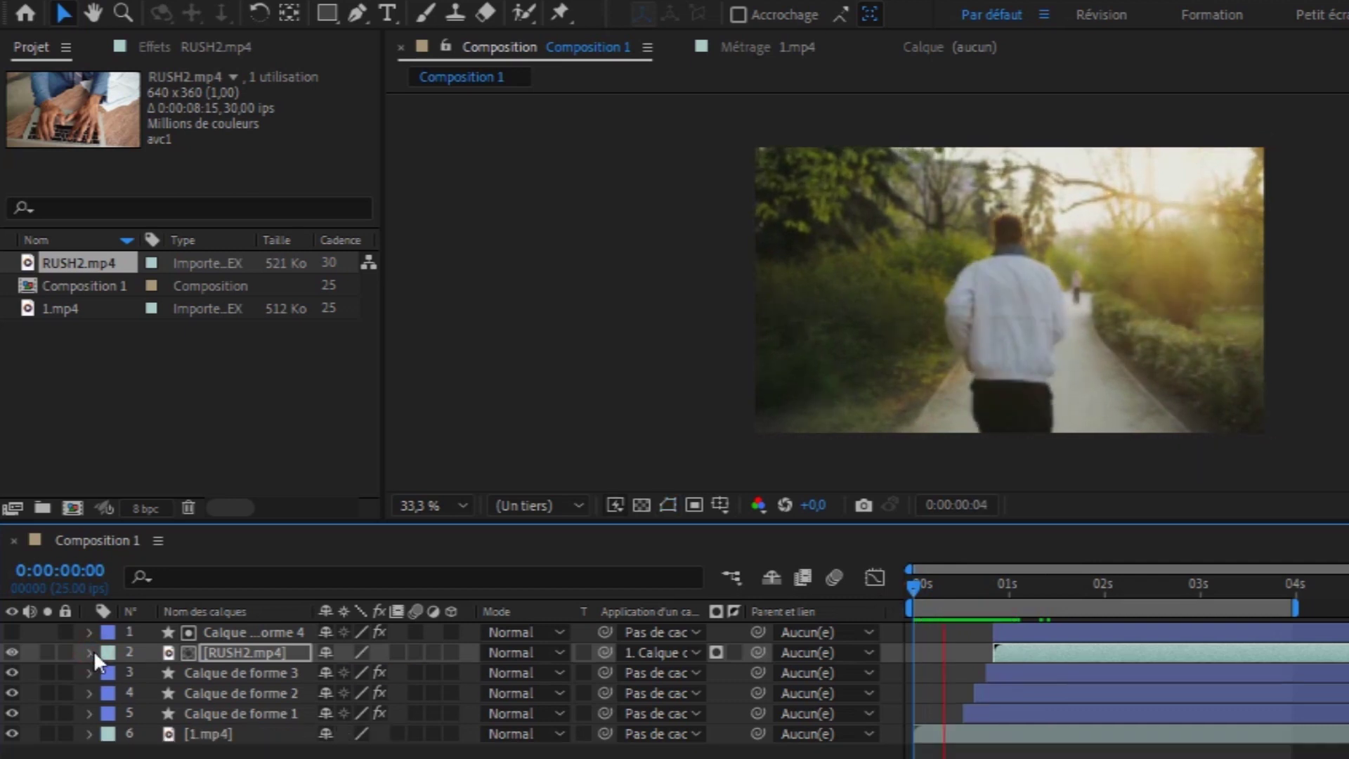